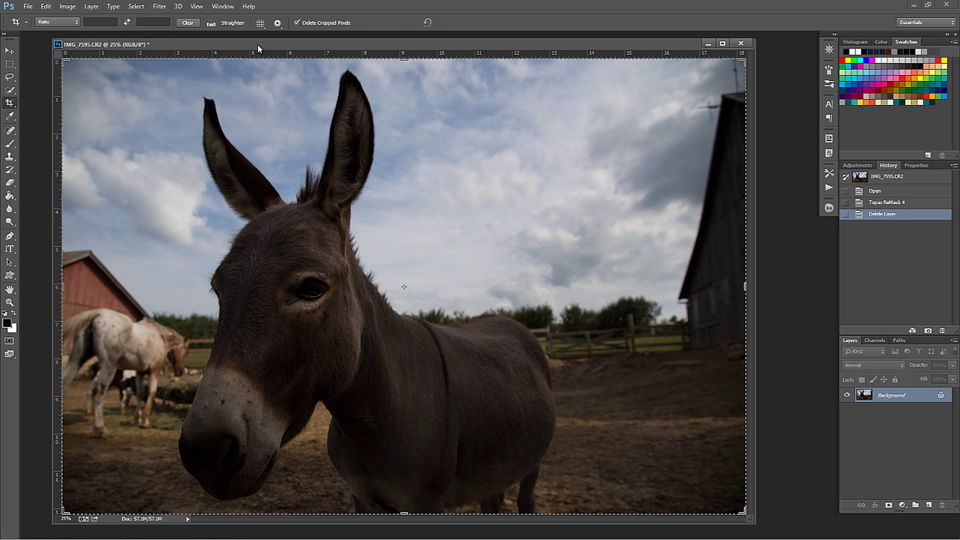
Open the donkey photo's Background layer in Topaz ReMask 4.
click(161, 7)
mouse_move(182, 216)
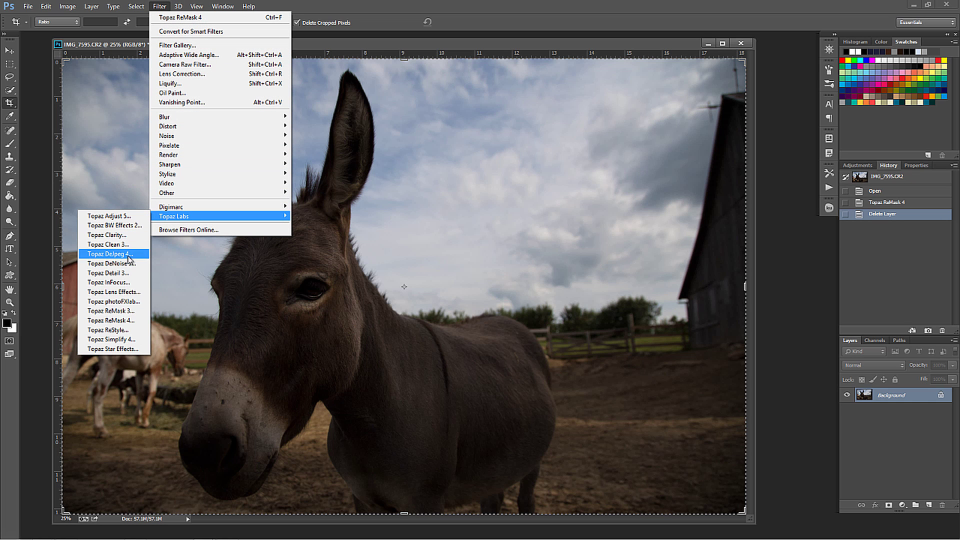
click(125, 321)
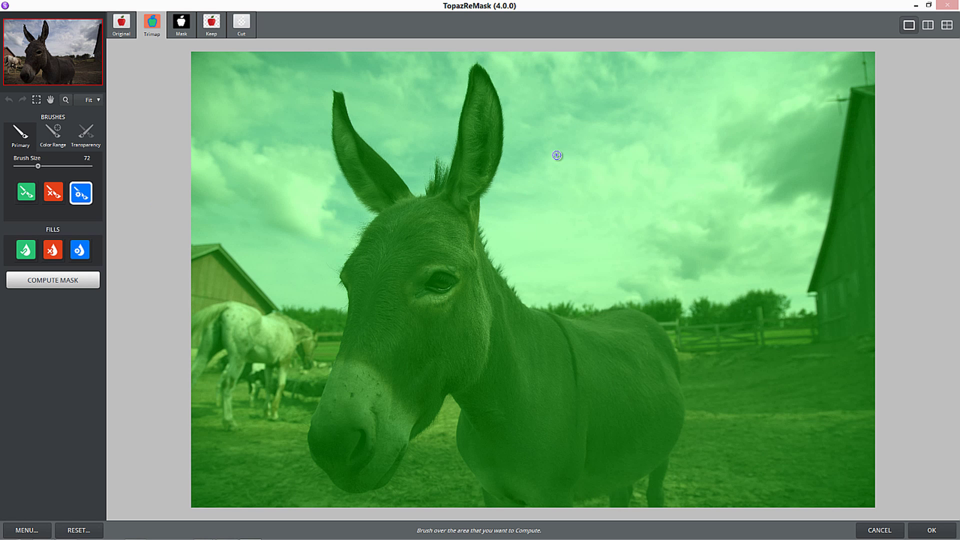
Outline the donkey's head, ears, back and legs with the compute brush, and paint keep over the stray stroke on the neck.
mouse_move(379, 215)
mouse_down()
mouse_move(339, 275)
mouse_move(347, 316)
mouse_move(317, 395)
mouse_move(313, 460)
mouse_move(340, 489)
mouse_move(383, 491)
mouse_move(450, 397)
mouse_move(460, 407)
mouse_move(458, 452)
mouse_move(487, 506)
mouse_up()
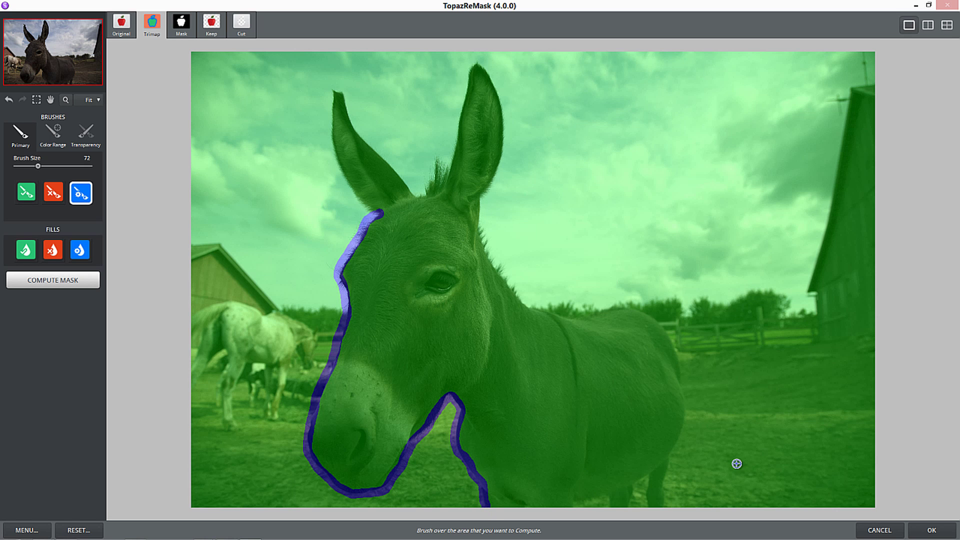
mouse_move(616, 494)
mouse_down()
mouse_move(580, 501)
mouse_move(576, 512)
mouse_move(610, 495)
mouse_move(610, 512)
mouse_move(630, 493)
mouse_move(628, 511)
mouse_move(635, 484)
mouse_move(649, 474)
mouse_move(653, 513)
mouse_up()
drag(674, 456, 664, 504)
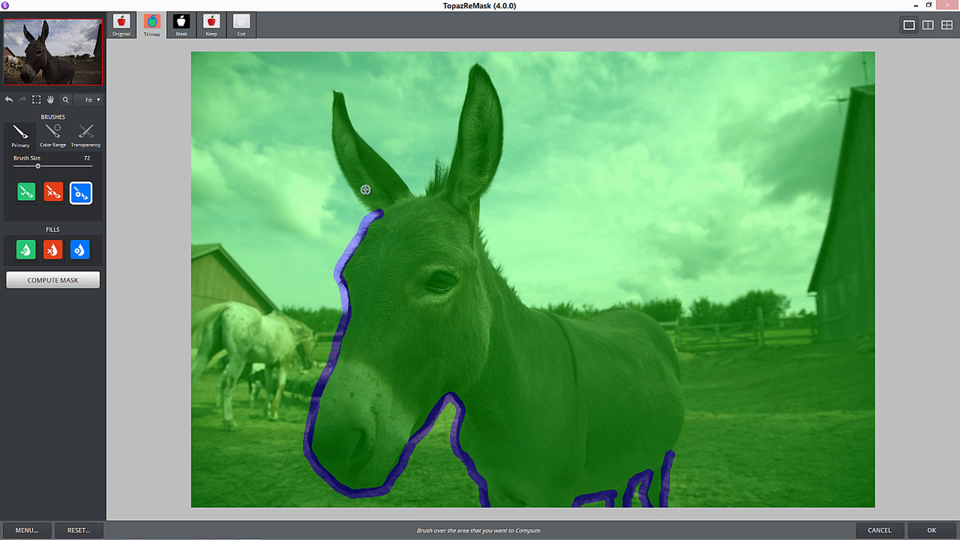
mouse_move(376, 214)
mouse_down()
mouse_move(338, 160)
mouse_move(337, 89)
mouse_move(354, 129)
mouse_move(421, 194)
mouse_move(438, 159)
mouse_move(432, 180)
mouse_move(445, 164)
mouse_move(446, 173)
mouse_move(468, 104)
mouse_move(456, 148)
mouse_up()
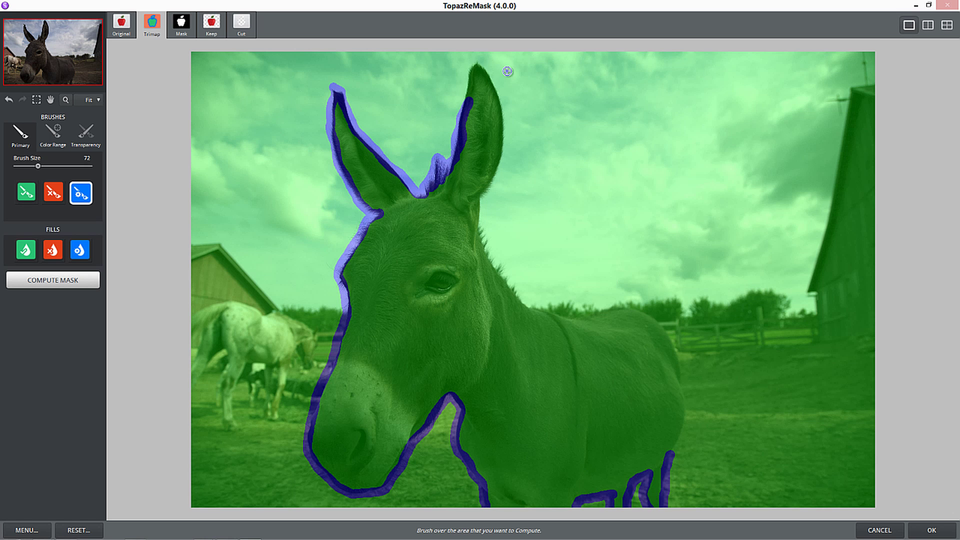
mouse_move(476, 63)
mouse_down()
mouse_move(467, 101)
mouse_move(479, 62)
mouse_move(504, 134)
mouse_move(480, 210)
mouse_move(512, 299)
mouse_move(494, 304)
mouse_move(583, 317)
mouse_move(629, 311)
mouse_move(668, 335)
mouse_move(684, 414)
mouse_move(659, 475)
mouse_up()
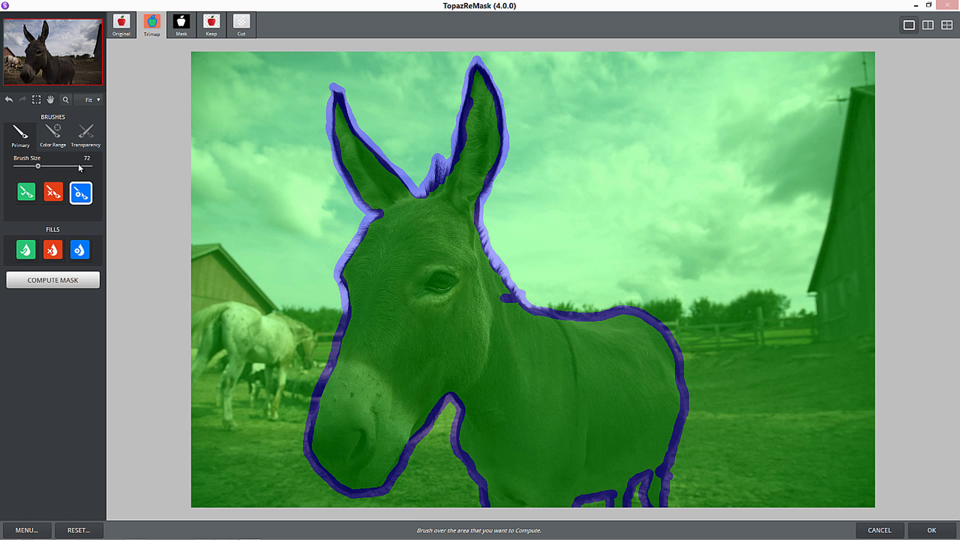
click(33, 195)
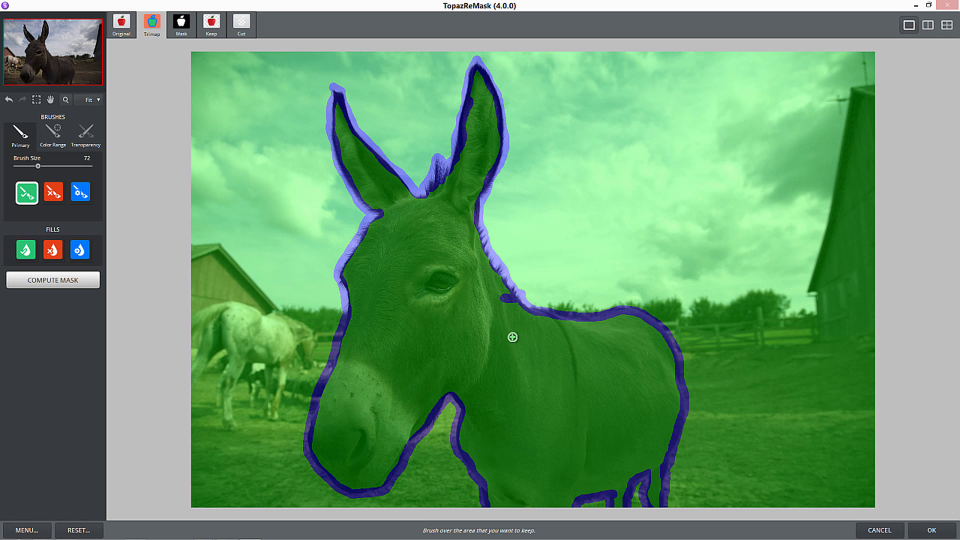
drag(501, 307, 506, 299)
Fill the background around the donkey and between its legs as cut, and compute the mask.
click(53, 250)
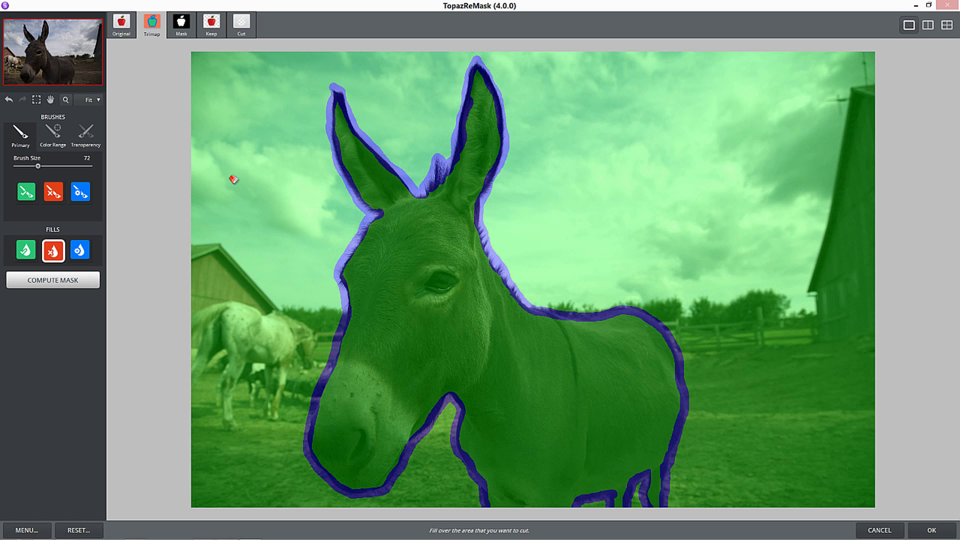
click(248, 178)
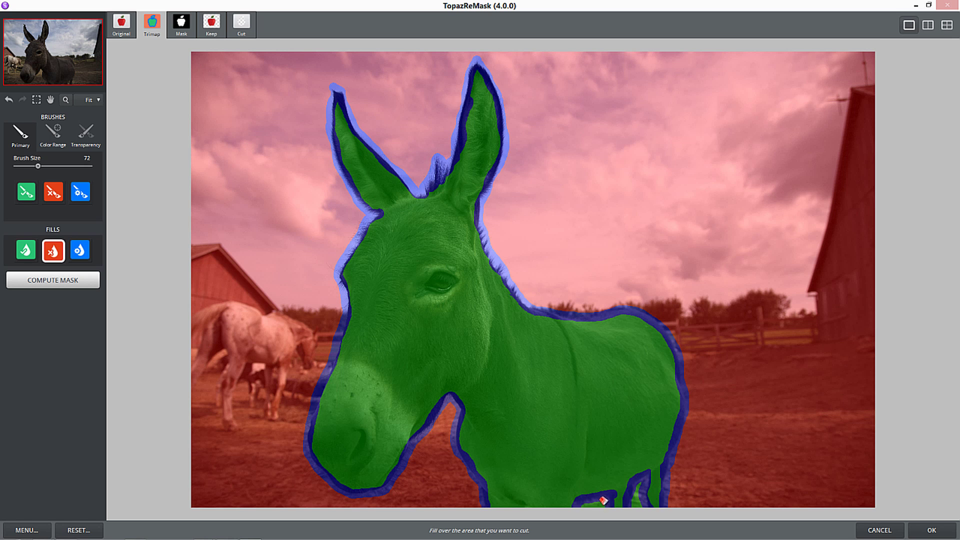
click(73, 288)
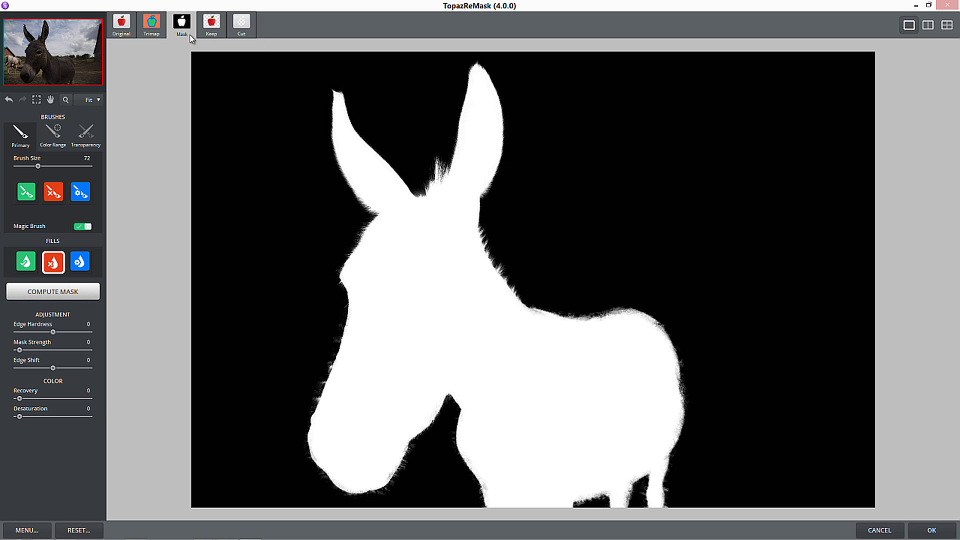
Compare the Cut, Keep, Mask, Trimap and Original previews to check the computed donkey mask.
click(242, 23)
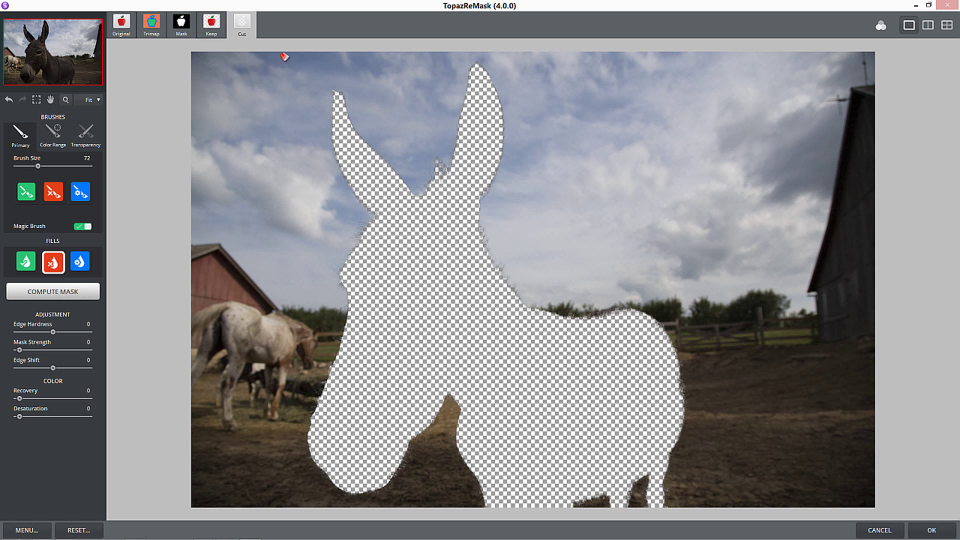
click(219, 23)
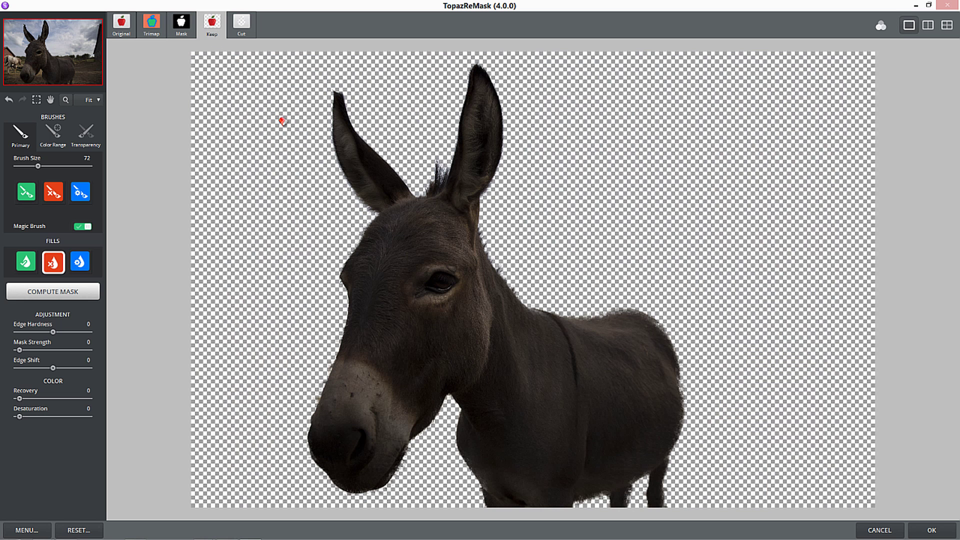
click(183, 30)
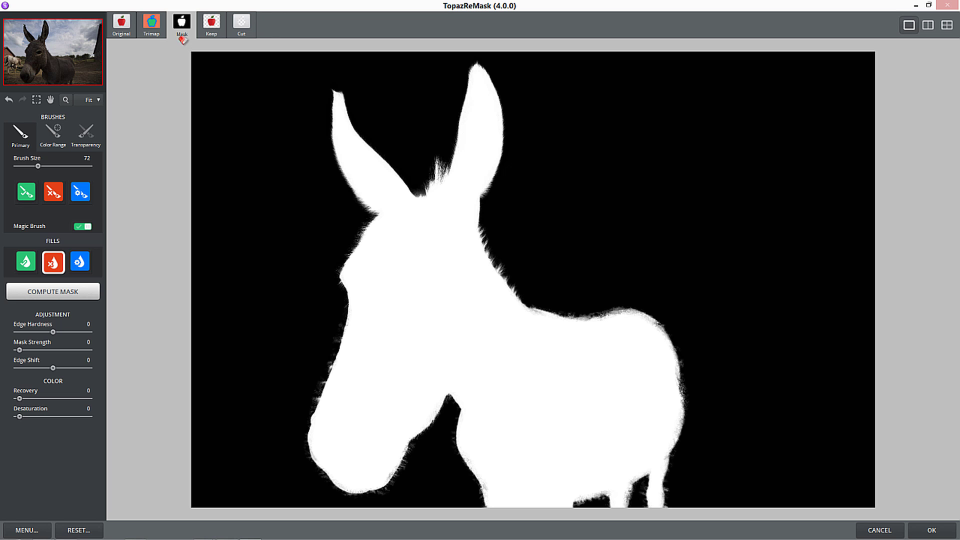
click(150, 34)
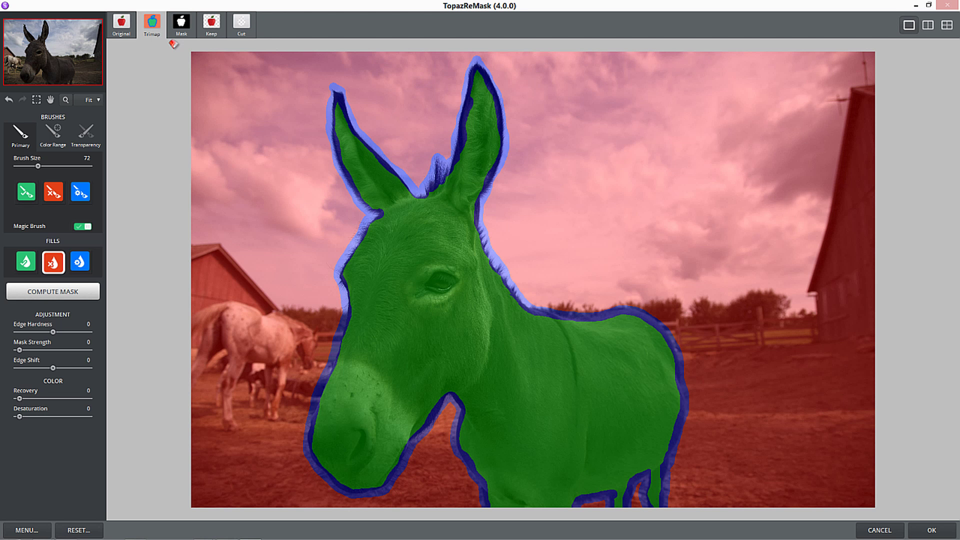
click(127, 32)
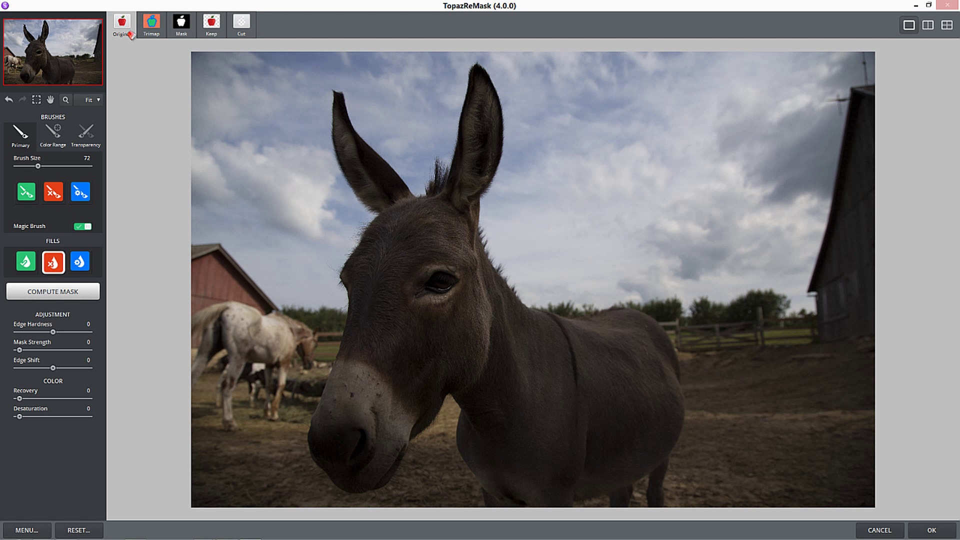
click(212, 28)
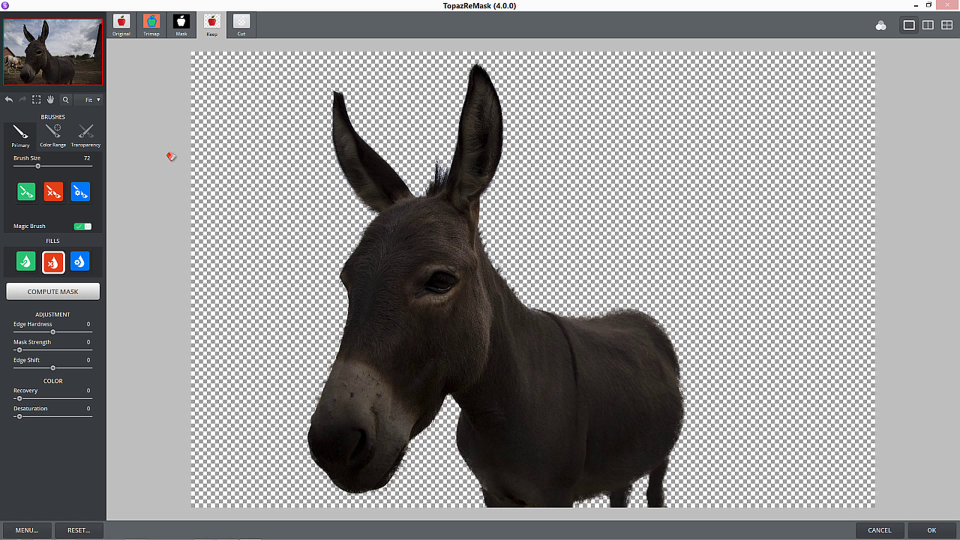
In the Mask preview, paint with the keep brush to solidify the donkey's back, rump and hind leg.
click(190, 22)
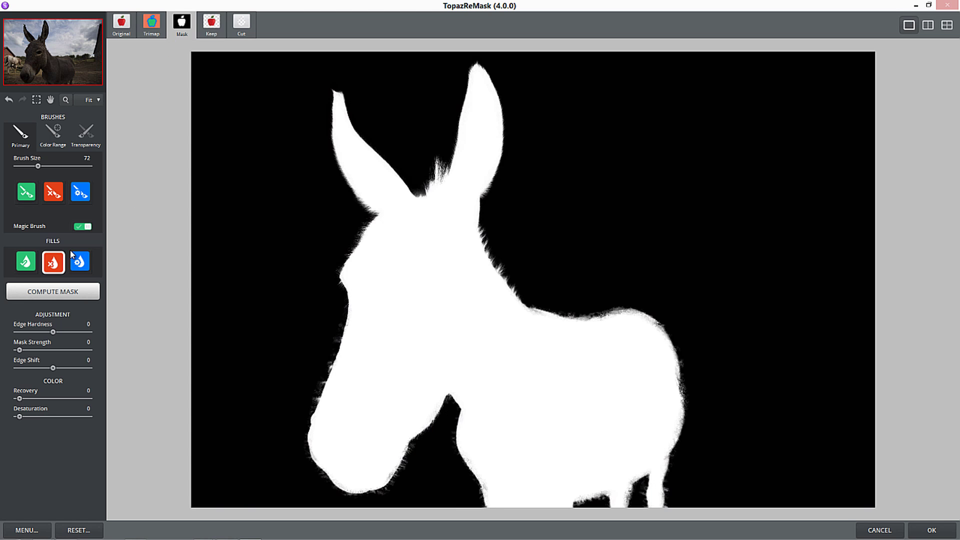
click(29, 195)
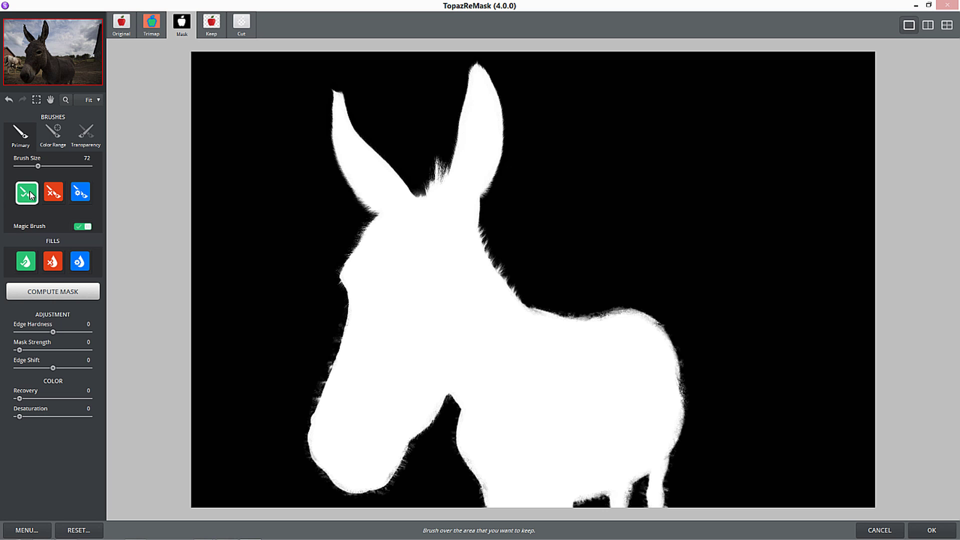
click(619, 313)
mouse_move(634, 313)
mouse_down()
mouse_move(660, 337)
mouse_move(675, 392)
mouse_up()
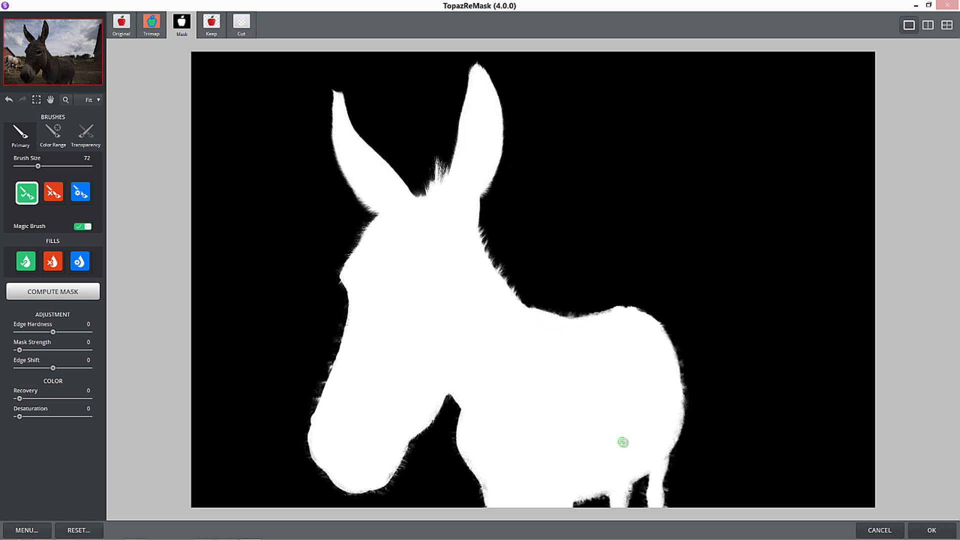
mouse_move(622, 483)
mouse_down()
mouse_move(607, 505)
mouse_move(626, 482)
mouse_move(618, 504)
mouse_up()
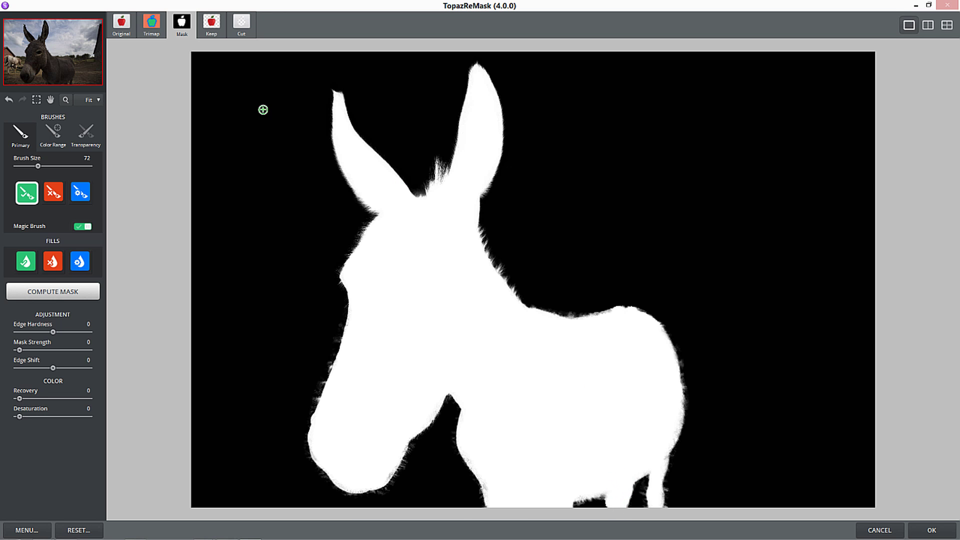
In the Keep preview at 100%, remove the leftover background fringe along the donkey's back with the cut brush.
click(212, 30)
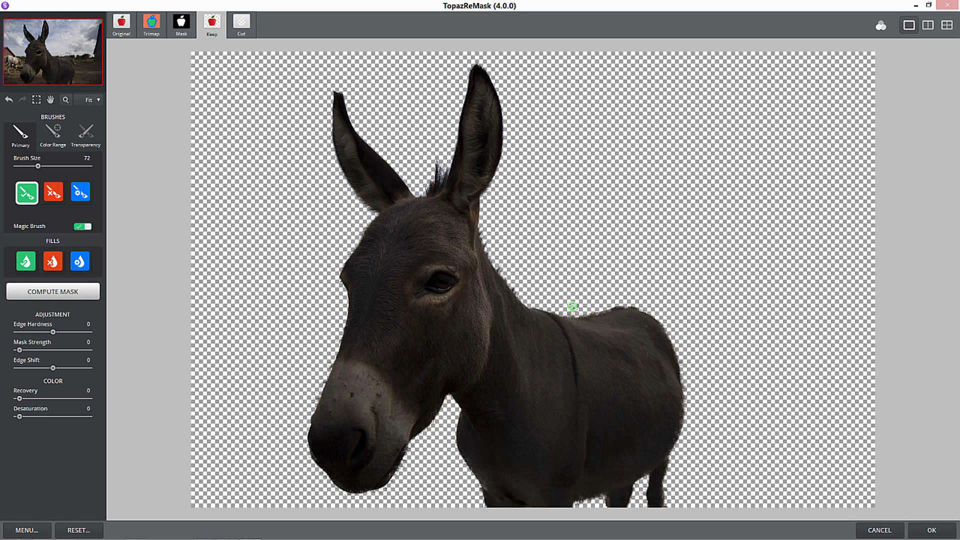
click(65, 99)
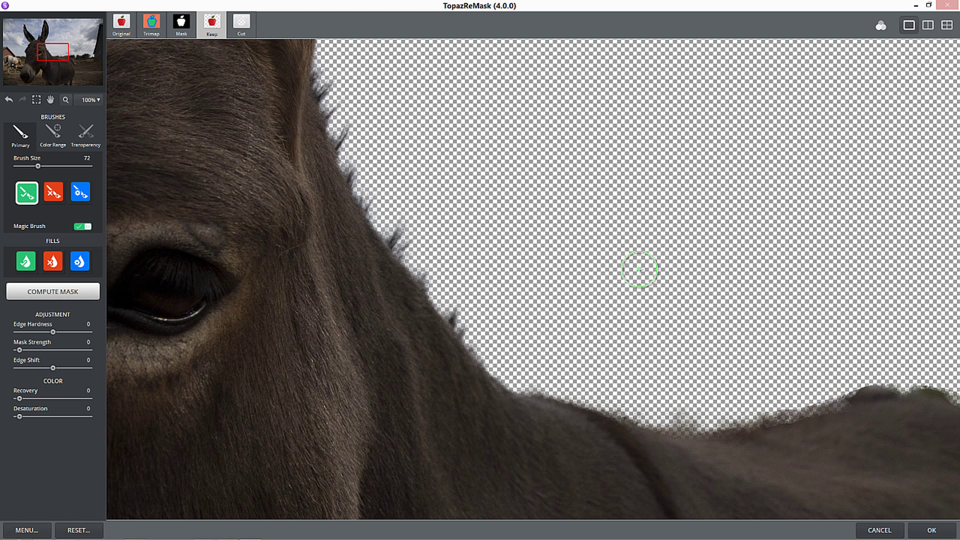
click(52, 190)
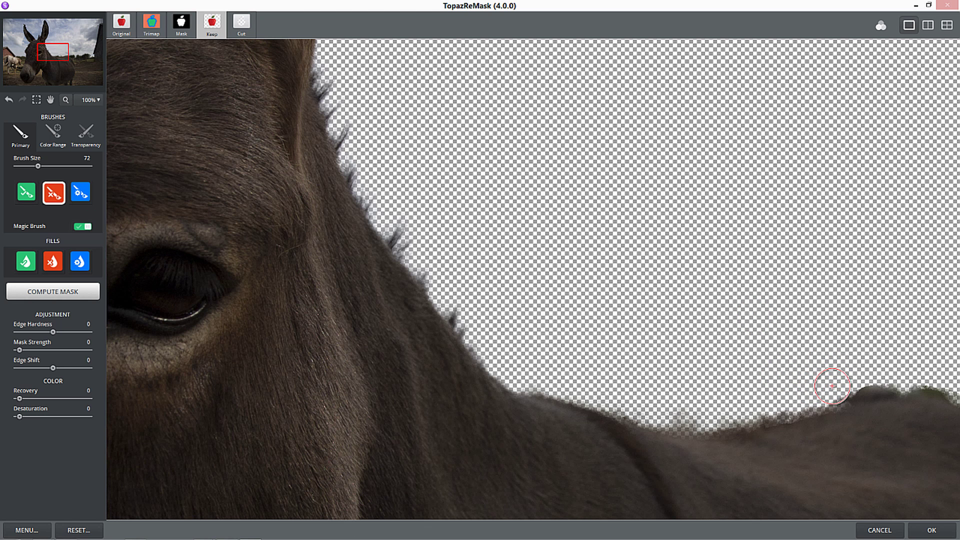
mouse_move(828, 385)
mouse_down()
mouse_move(780, 398)
mouse_move(664, 397)
mouse_up()
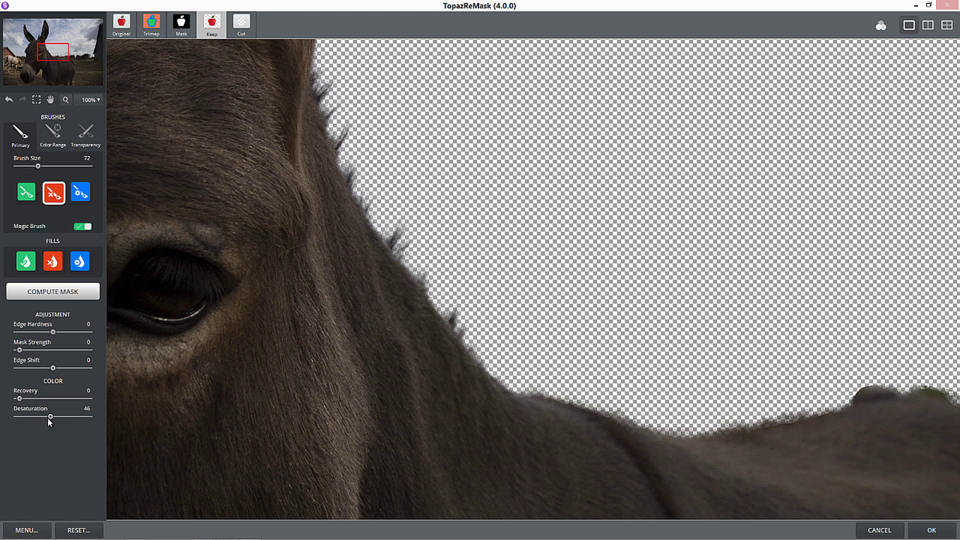
Set color Recovery and Desaturation to 46 and apply the mask to the Photoshop document.
drag(32, 400, 34, 399)
click(50, 399)
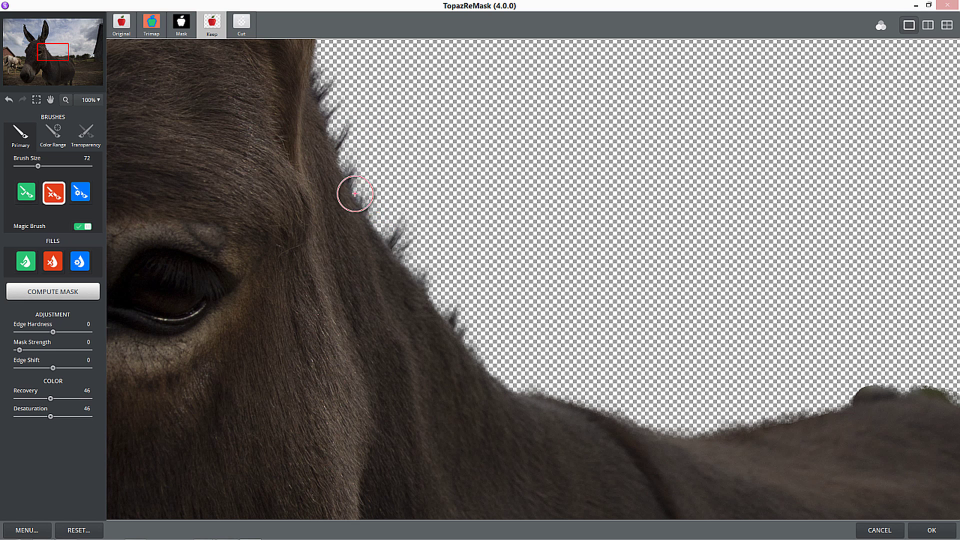
click(931, 531)
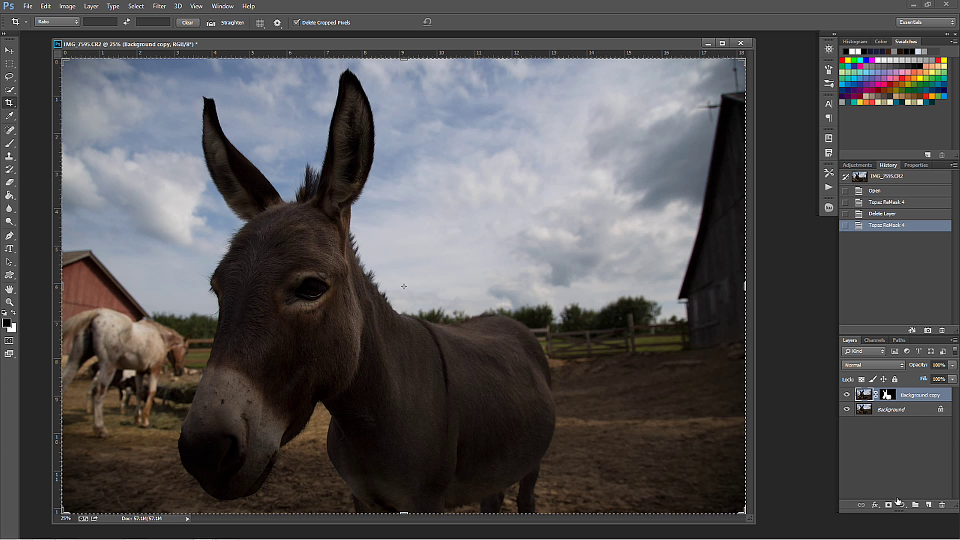
Toggle the masked Background copy layer's visibility and show it in isolation to examine the donkey cutout.
click(847, 396)
click(847, 396)
alt+click(846, 396)
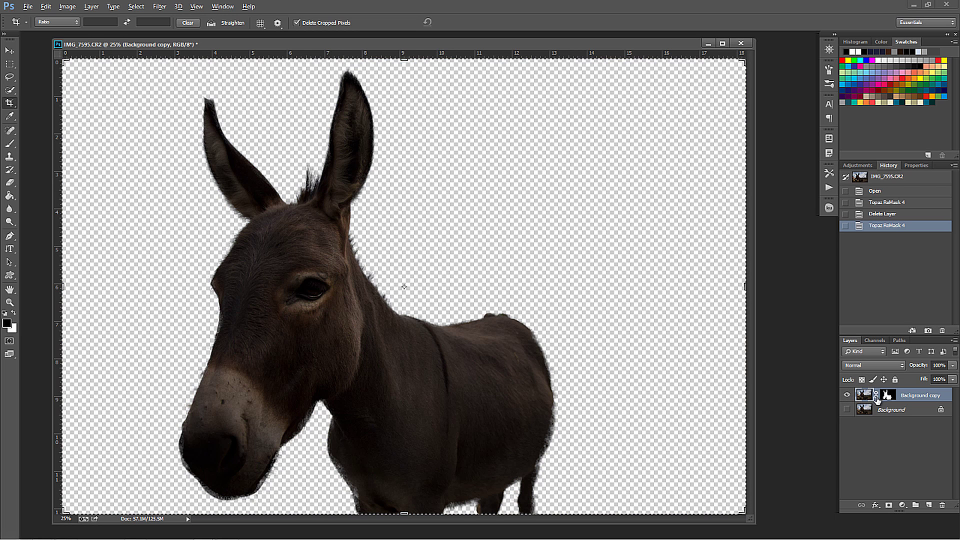
alt+click(847, 397)
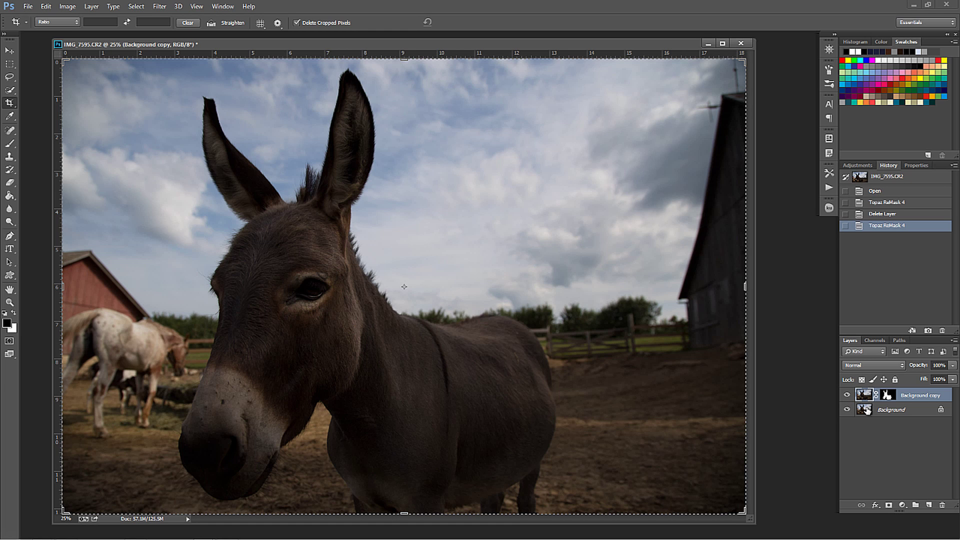
Select the original Background layer and open it in Topaz ReMask 4.
click(866, 410)
click(158, 7)
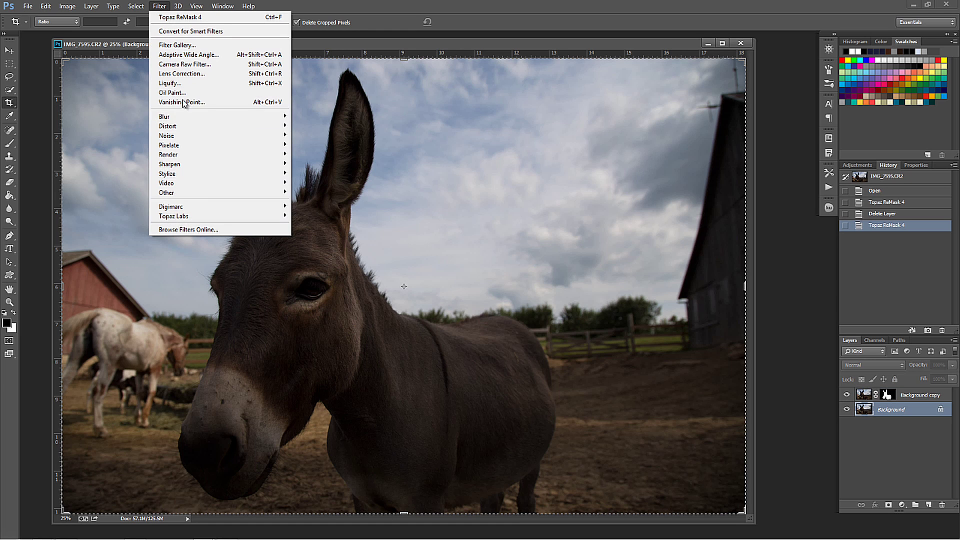
mouse_move(193, 216)
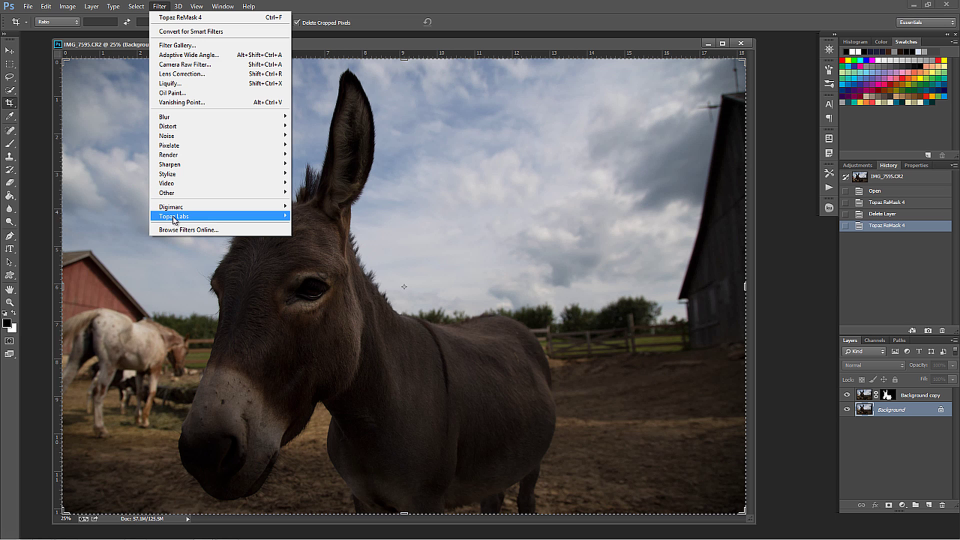
click(110, 320)
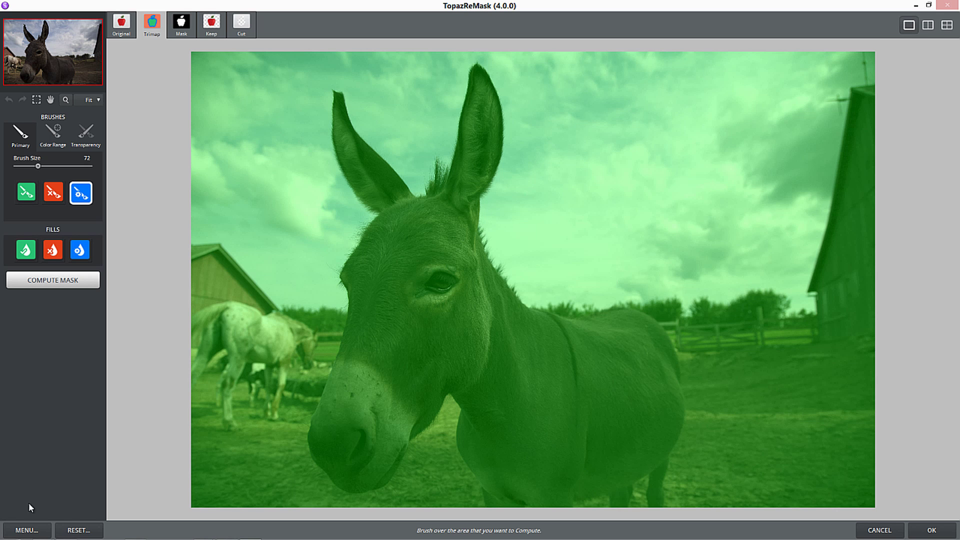
Review the ReMask preferences for automatic layer creation and layer mask use, keeping the settings.
click(27, 531)
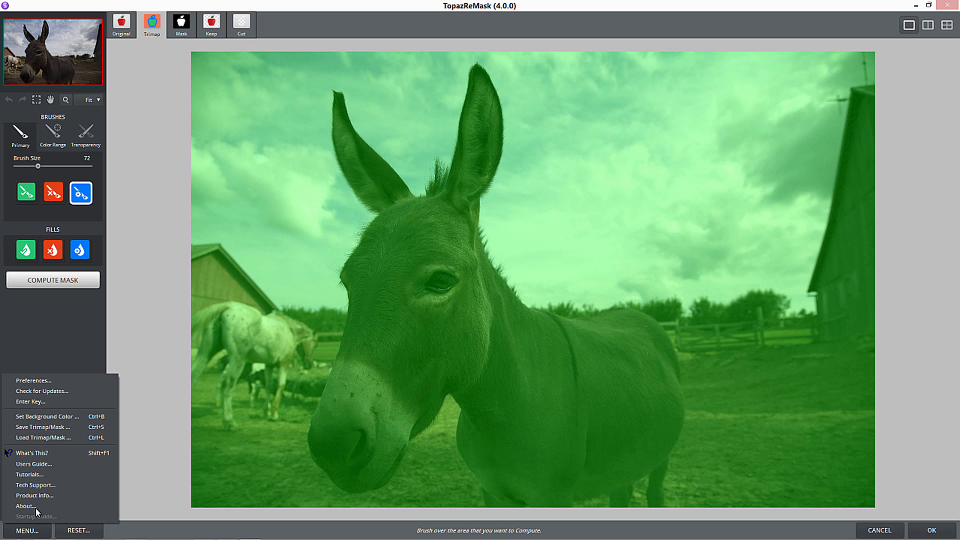
click(34, 382)
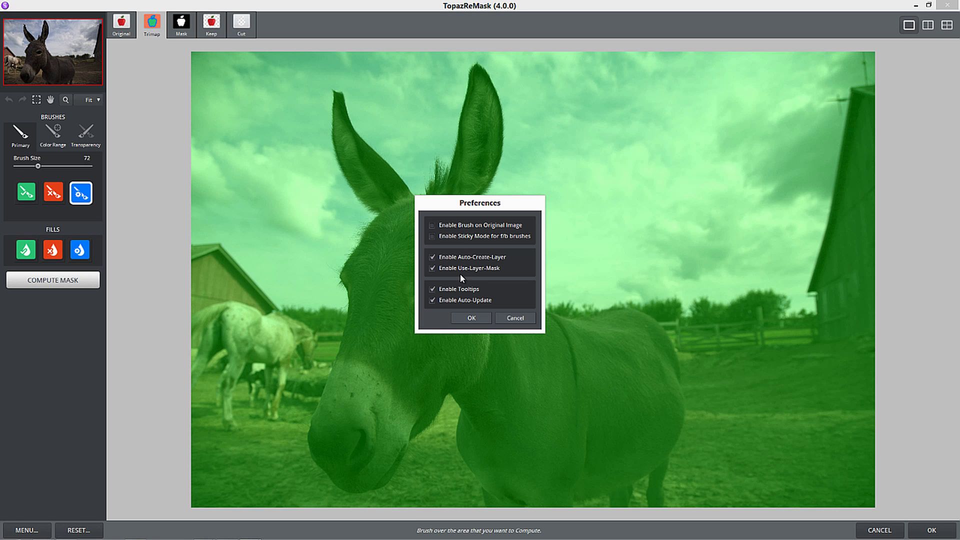
click(470, 320)
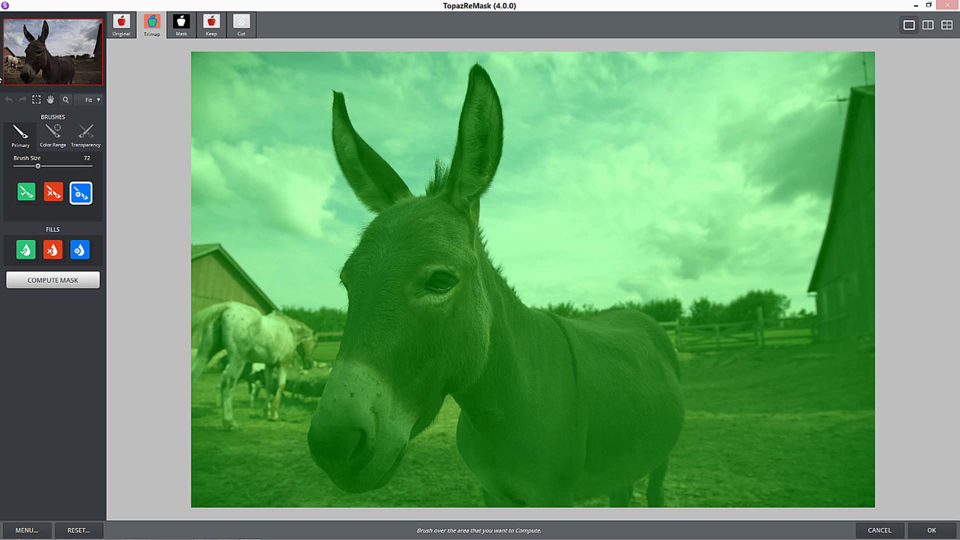
Trace the sky's boundary along the barns, donkey and trees with the compute brush, and clean the stray barn stroke with the keep brush.
click(81, 195)
mouse_move(189, 245)
mouse_down()
mouse_move(222, 245)
mouse_move(278, 304)
mouse_move(346, 309)
mouse_move(332, 271)
mouse_move(338, 280)
mouse_move(373, 218)
mouse_move(333, 154)
mouse_move(336, 89)
mouse_move(351, 125)
mouse_move(425, 194)
mouse_move(413, 192)
mouse_move(428, 186)
mouse_move(437, 161)
mouse_move(444, 176)
mouse_move(479, 66)
mouse_move(501, 102)
mouse_move(506, 156)
mouse_move(481, 212)
mouse_move(516, 295)
mouse_move(554, 306)
mouse_move(690, 307)
mouse_move(783, 295)
mouse_move(787, 313)
mouse_move(818, 311)
mouse_move(815, 290)
mouse_move(836, 298)
mouse_up()
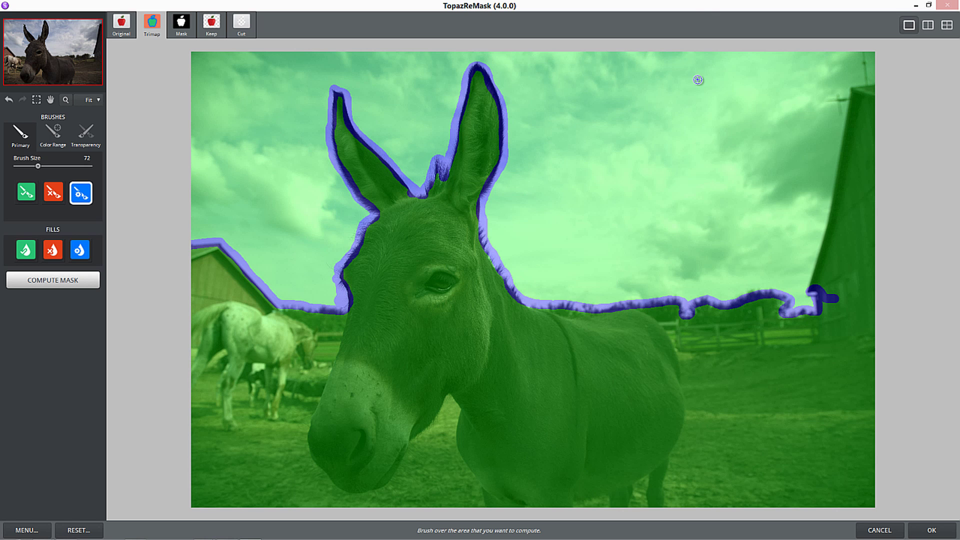
mouse_move(868, 63)
mouse_down()
mouse_move(863, 53)
mouse_move(865, 86)
mouse_move(852, 86)
mouse_move(869, 89)
mouse_move(831, 99)
mouse_move(842, 118)
mouse_move(833, 191)
mouse_move(806, 289)
mouse_up()
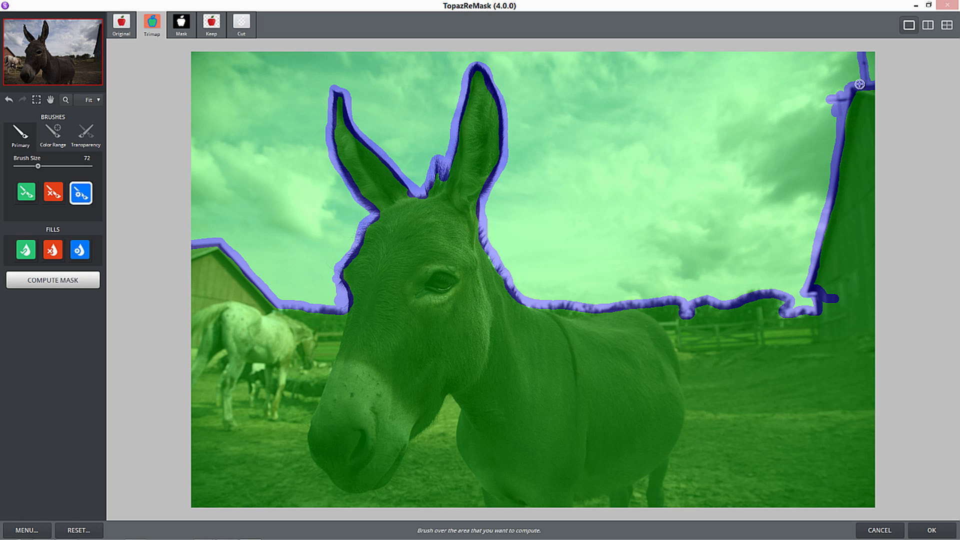
click(27, 192)
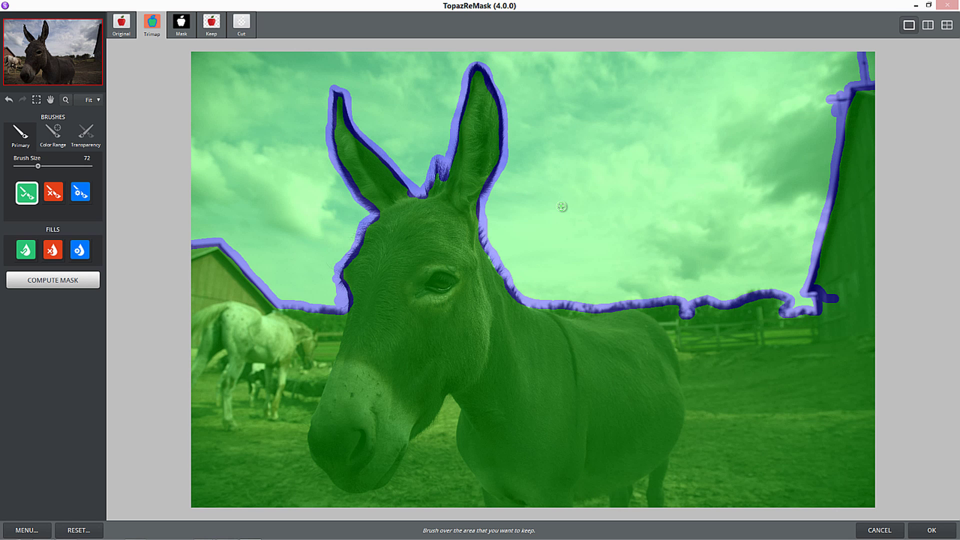
drag(834, 298, 831, 302)
Fill everything below the sky boundary as cut, then compute the mask and apply it to the Photoshop document.
click(61, 256)
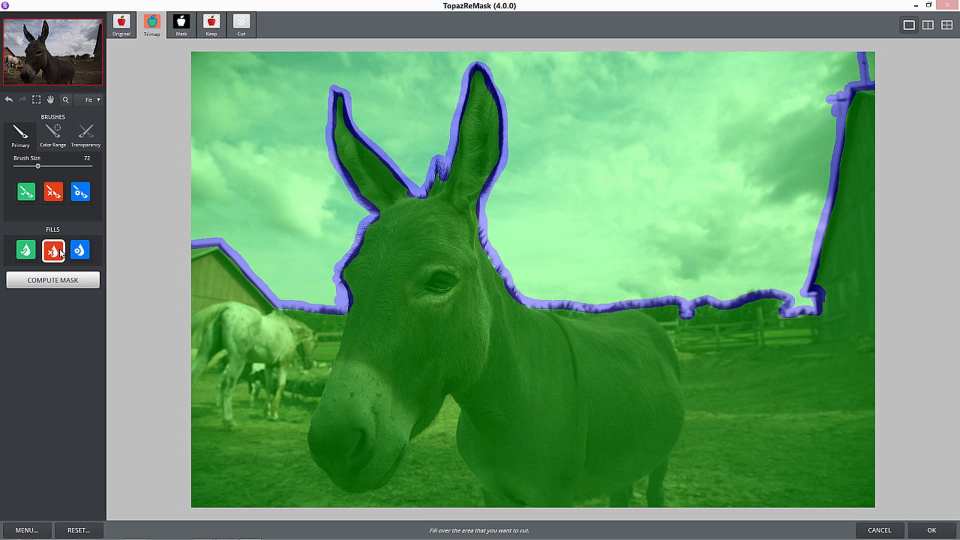
click(426, 360)
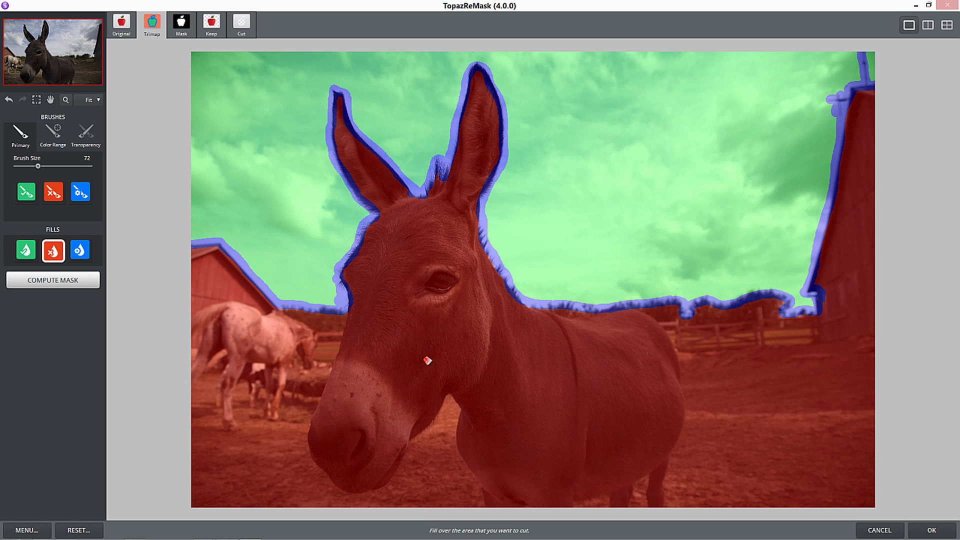
click(45, 281)
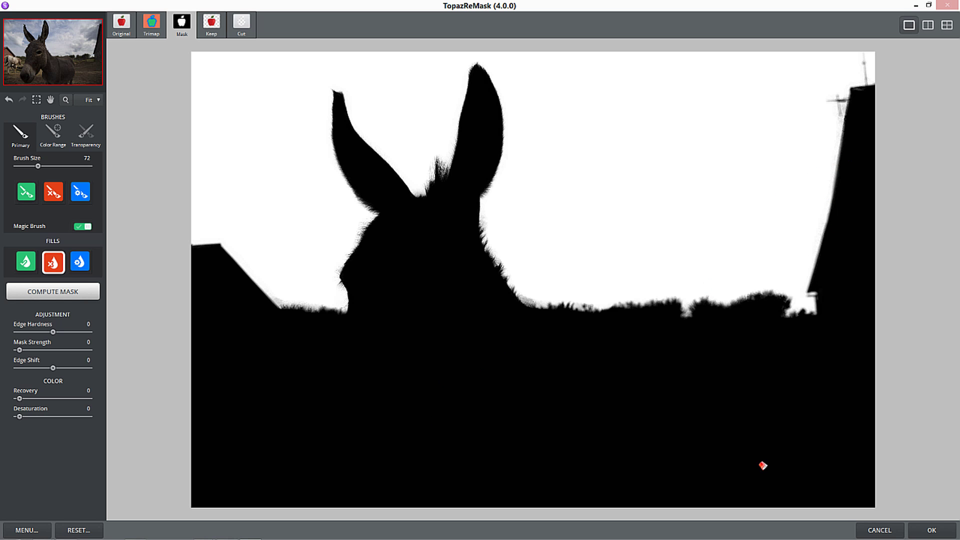
click(52, 292)
click(926, 534)
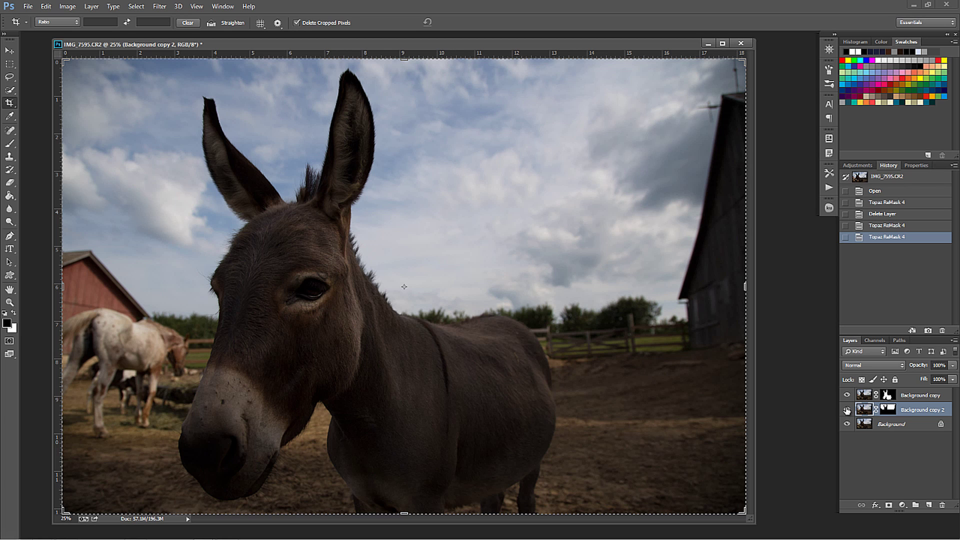
Rename the Background copy 2 layer as Sky and the Background copy layer as Donkey.
double_click(919, 410)
text(Sky)
double_click(911, 394)
text(Donkey)
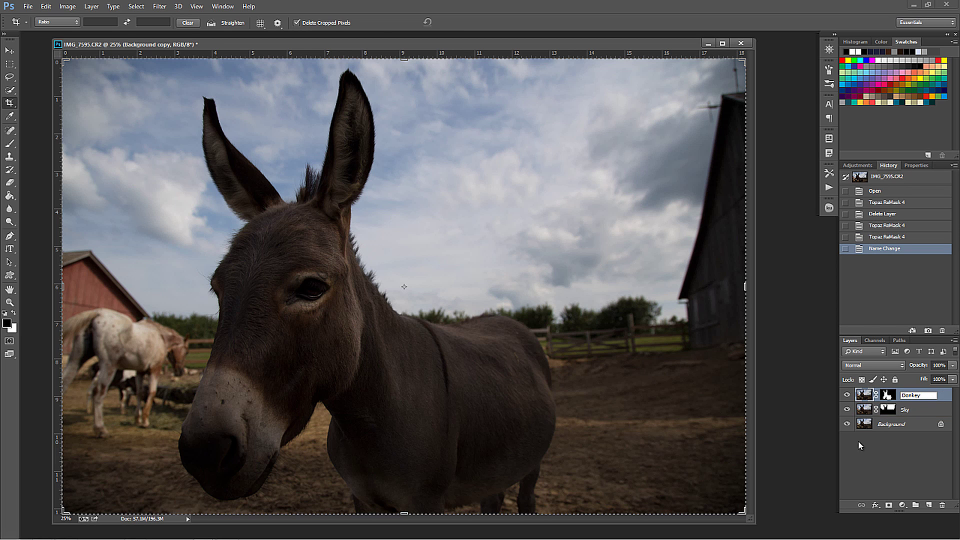
key(Return)
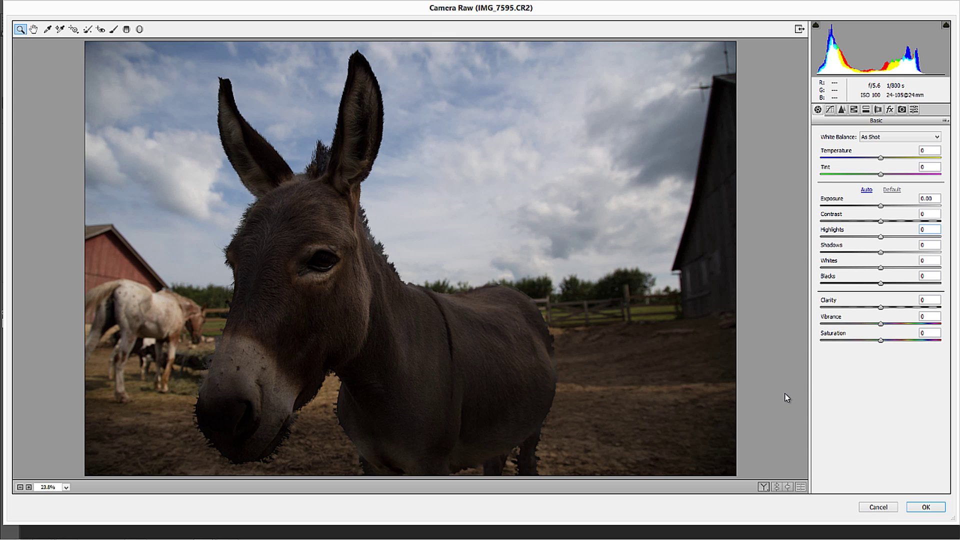
Set the Donkey layer's Exposure to +1.65 in the Camera Raw Filter.
key(shift+Tab)
key(shift+Tab)
key(Up)
key(Up)
key(Up)
key(Up)
key(Up)
key(Up)
key(Up)
key(Up)
key(Up)
key(Up)
key(Up)
key(Up)
key(Up)
key(Up)
key(Up)
key(Up)
key(Up)
key(Up)
key(Up)
key(Up)
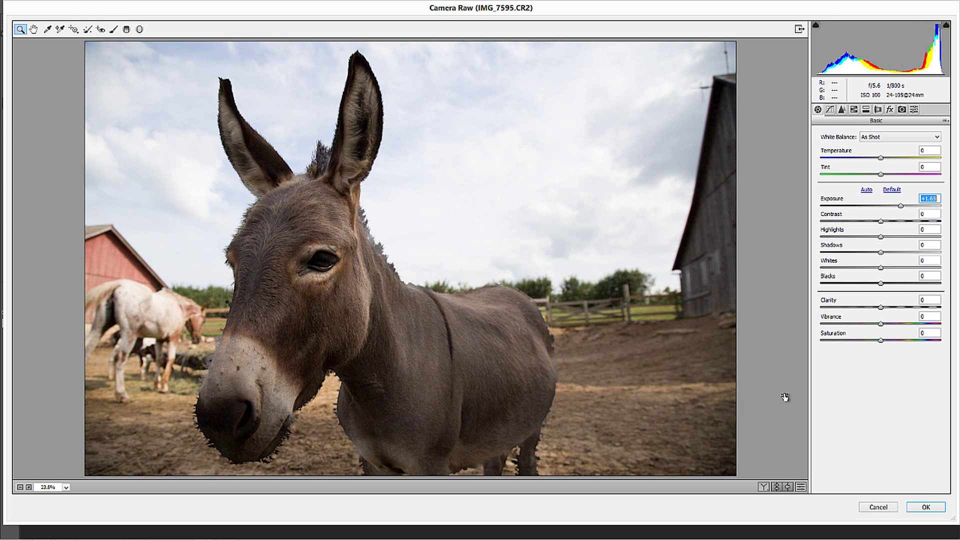
Try raised and lowered Highlights on the Donkey layer, settling on -2.
key(Tab)
key(Tab)
key(Down)
key(Down)
key(Down)
key(Down)
key(Down)
key(Down)
key(Down)
key(Down)
key(Down)
key(Down)
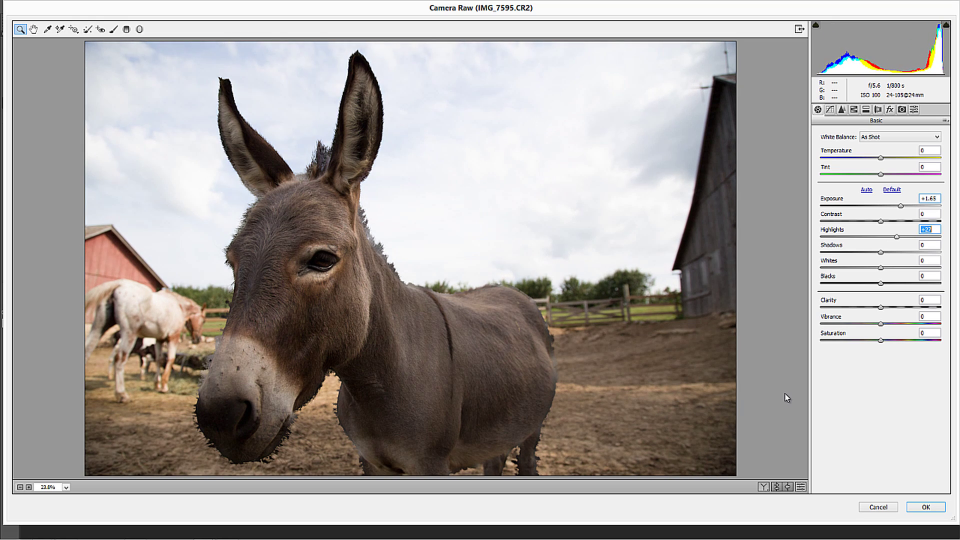
key(Down)
key(Down)
key(Down)
key(Down)
key(Down)
key(Down)
key(Down)
key(Down)
key(Down)
key(Down)
key(Down)
key(Down)
key(Down)
key(Down)
key(Down)
key(Down)
key(Down)
key(Down)
key(Down)
key(Down)
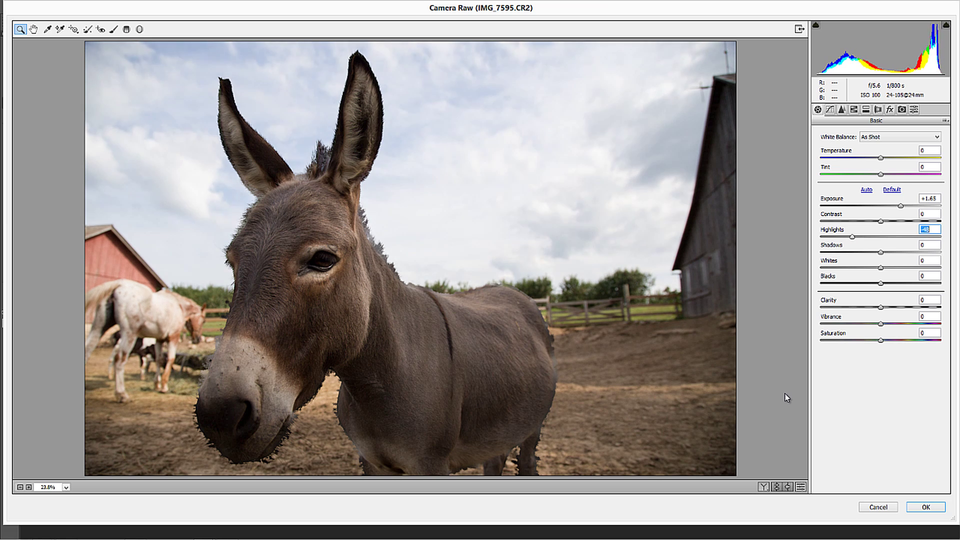
text(-2)
Raise the Donkey layer's Shadows to +15.
key(Tab)
key(Up)
key(Up)
key(Up)
key(Up)
key(Up)
key(Up)
key(Up)
key(Up)
key(Up)
key(Up)
key(Up)
key(Up)
key(Up)
key(Up)
key(Up)
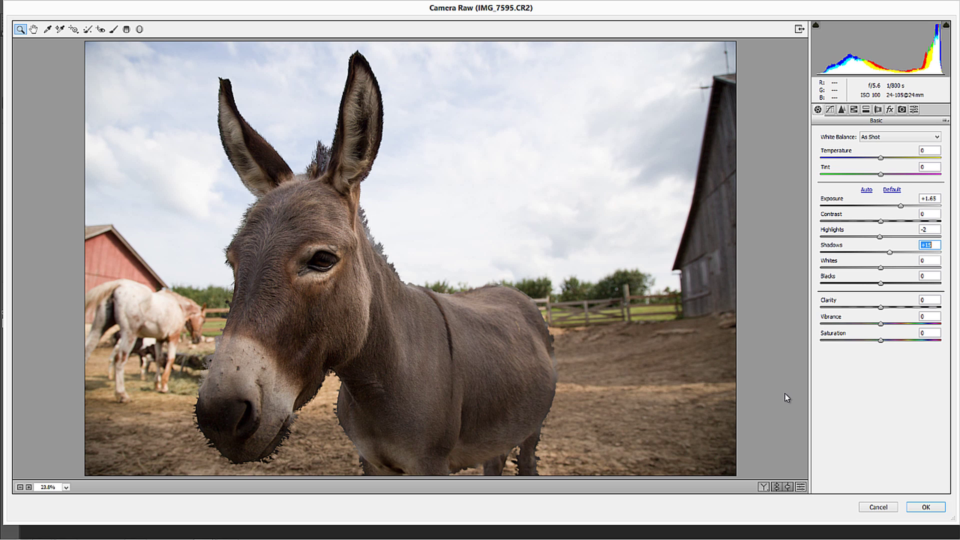
Set the Donkey layer's Whites to -2 and its Contrast to +10.
key(Tab)
key(Down)
key(Down)
key(shift+Tab)
key(shift+Tab)
key(shift+Tab)
key(Up)
key(Up)
key(Up)
key(Up)
key(Up)
key(Up)
key(Up)
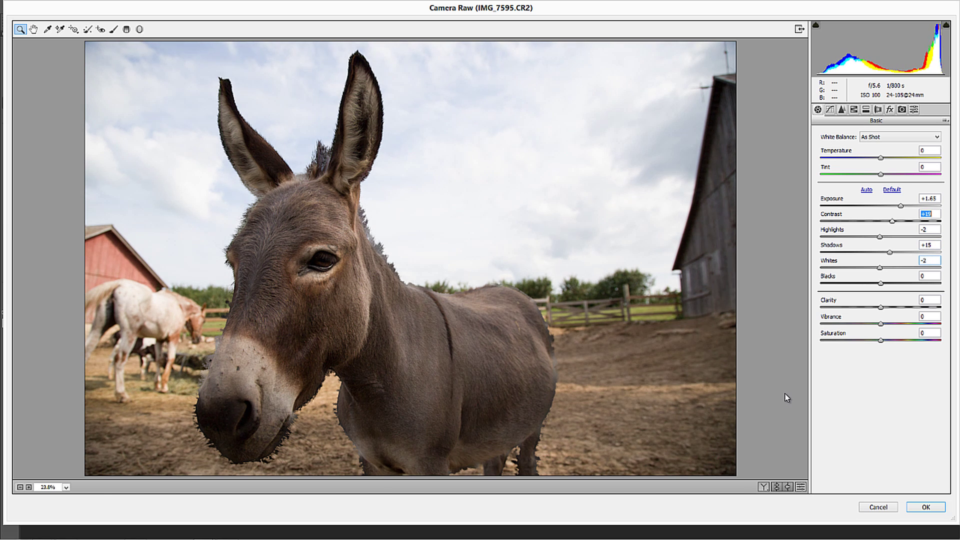
key(Up)
key(Up)
key(Up)
Increase the Donkey layer's Clarity to +13.
key(Tab)
key(Tab)
key(Tab)
key(Tab)
key(Tab)
key(Up)
key(Up)
key(Up)
key(Up)
key(Up)
key(Up)
key(Up)
key(Up)
key(Up)
key(Up)
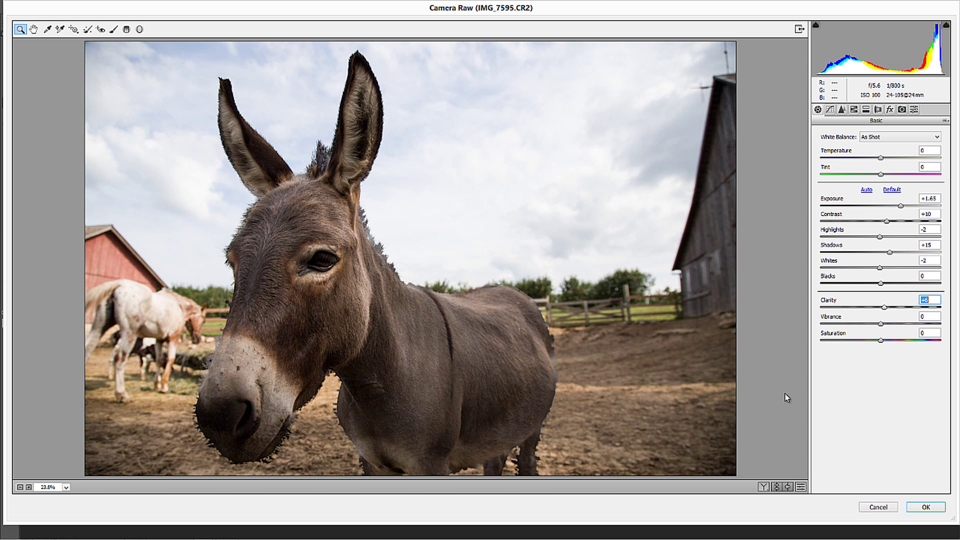
key(Up)
key(Up)
key(Up)
Warm the Donkey layer's white balance to a Temperature of +8 and apply the Camera Raw adjustments.
key(shift+Tab)
key(shift+Tab)
key(shift+Tab)
key(shift+Tab)
key(shift+Tab)
key(shift+Tab)
key(shift+Tab)
key(shift+Tab)
key(Up)
key(Up)
key(Up)
key(Up)
key(Up)
key(Up)
key(Up)
key(Up)
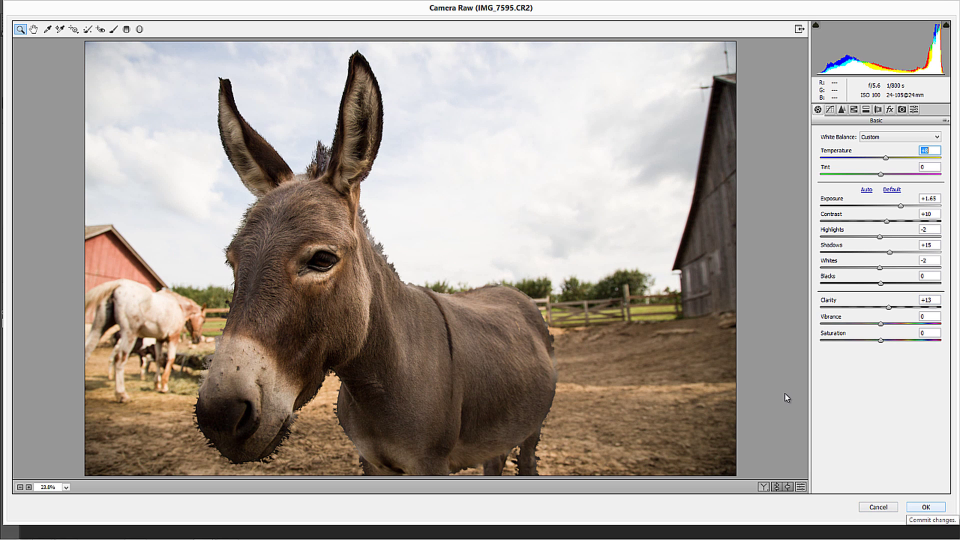
key(Return)
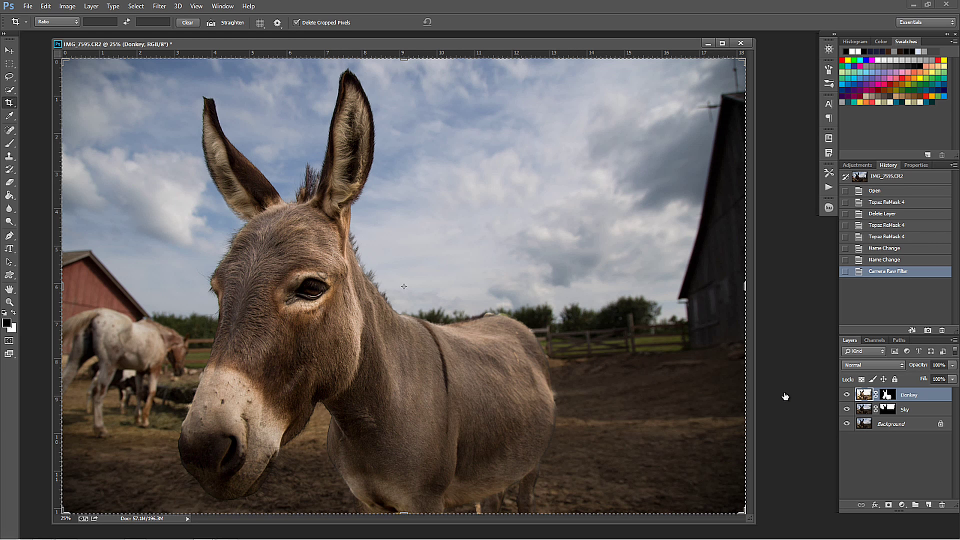
Open a layer beneath Donkey in the Camera Raw Filter and set its Exposure to +0.75.
key(alt+shift+bracketleft)
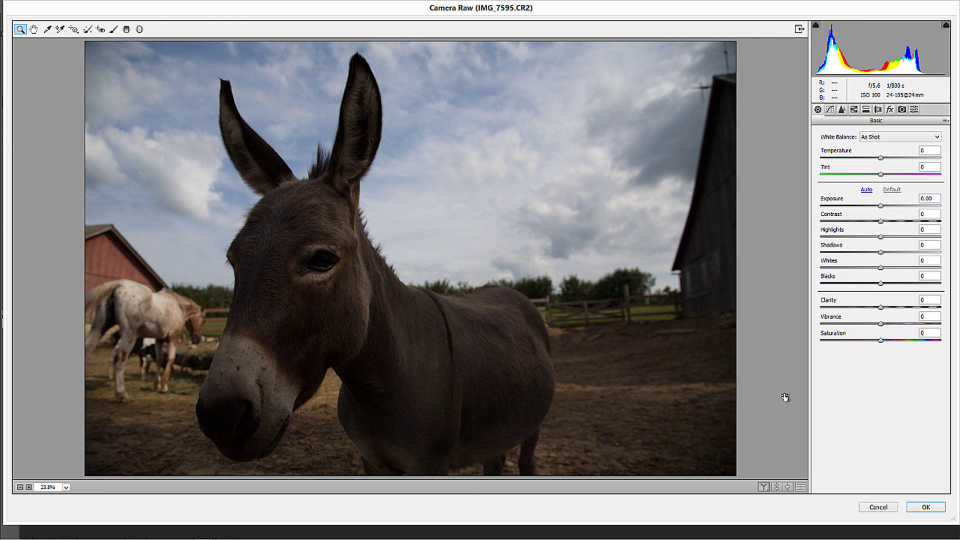
text(0.75)
key(Return)
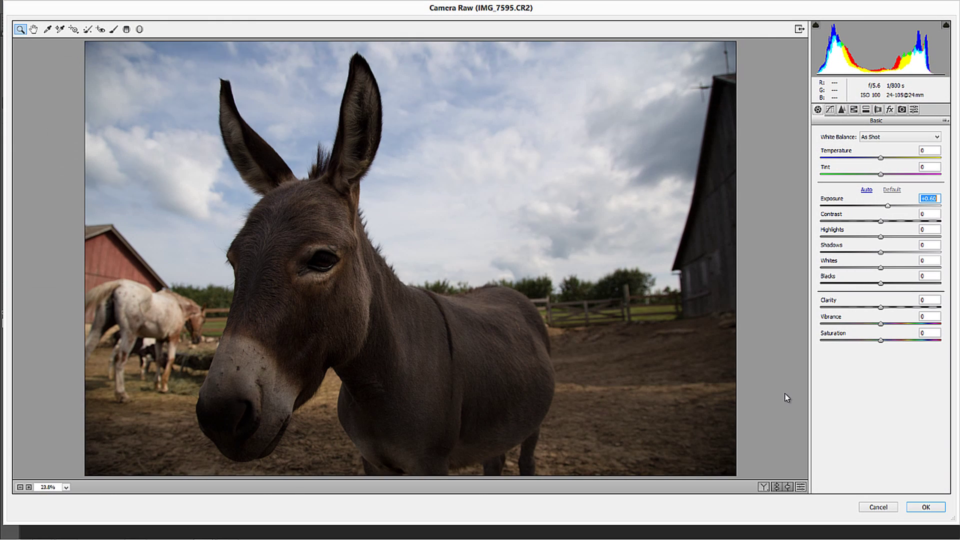
Set this layer's Highlights to +33 and its Shadows to +44.
key(Tab)
key(Tab)
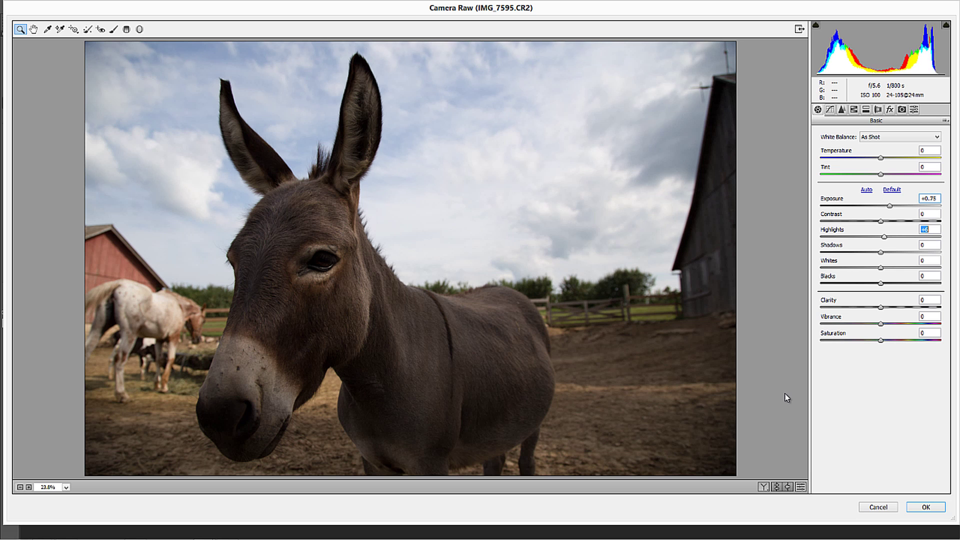
text(33)
key(Return)
key(Tab)
text(44)
key(Return)
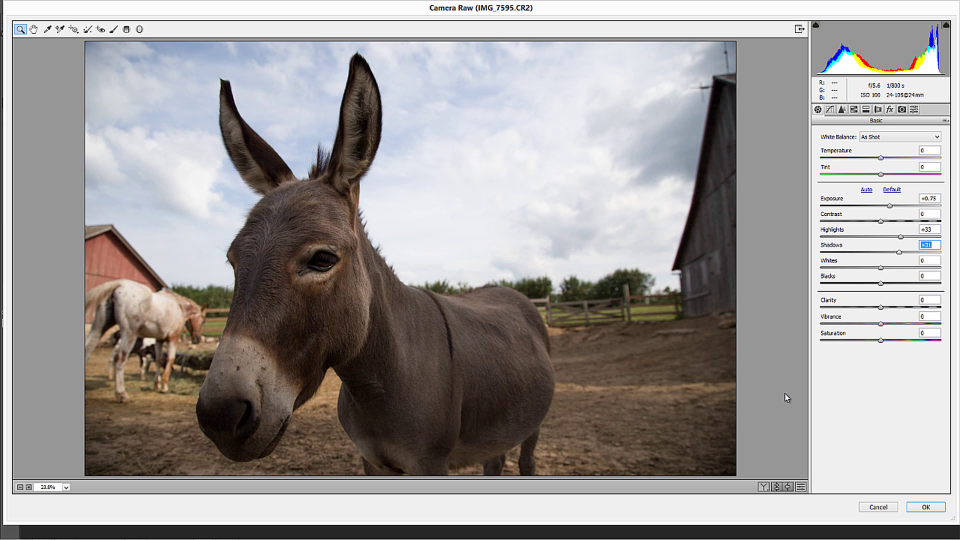
Raise the Background layer's Shadows to +48 in the Camera Raw adjustments.
key(Up)
key(Up)
key(Up)
key(Up)
Set the Background layer's Whites to +50.
key(Tab)
text(69)
key(Return)
key(Down)
key(Down)
key(Down)
key(Down)
key(Down)
key(Down)
key(Down)
key(Down)
key(Down)
key(Down)
key(Down)
key(Down)
key(Down)
key(Down)
key(Down)
key(Down)
key(Down)
key(Down)
key(Down)
Lift the Background layer's Blacks to +24.
key(Tab)
text(-10)
key(Return)
key(Up)
key(Up)
key(Up)
key(Up)
key(Up)
key(Up)
key(Up)
key(Up)
key(Up)
key(Up)
key(Up)
key(Up)
key(Up)
key(Up)
key(Up)
key(Up)
key(Up)
key(Up)
key(Up)
key(Up)
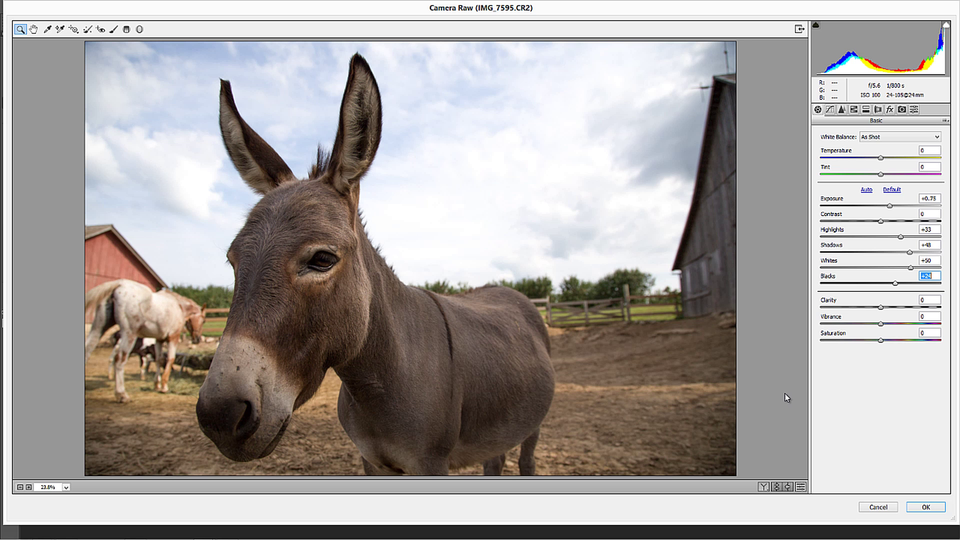
Increase the Background layer's Clarity to +40.
key(Tab)
text(31)
key(Return)
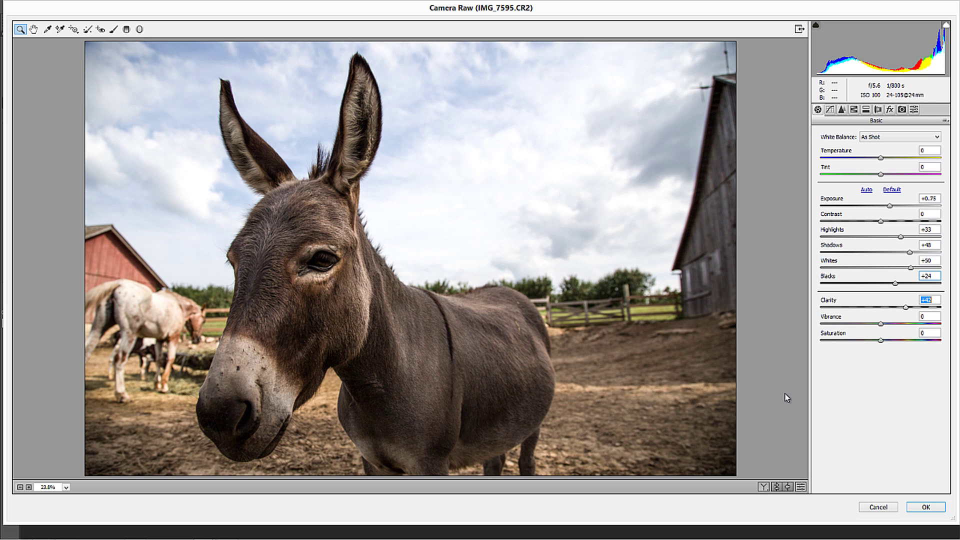
key(Up)
key(Up)
key(Up)
key(Up)
key(Up)
key(Up)
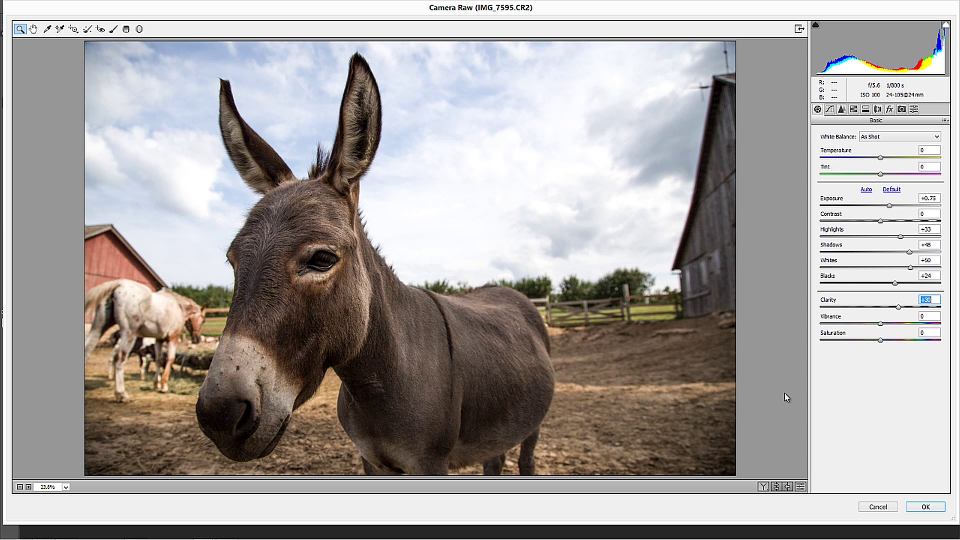
key(Up)
key(Up)
key(Up)
Boost the Background layer's Vibrance to about +30 and apply the Camera Raw adjustments.
key(Tab)
key(Up)
key(Up)
key(Up)
key(Up)
key(Up)
key(Up)
key(Up)
key(Up)
key(Up)
key(Up)
key(Up)
key(Up)
key(Up)
key(Up)
key(Up)
key(Up)
key(Up)
key(Up)
key(Up)
key(Up)
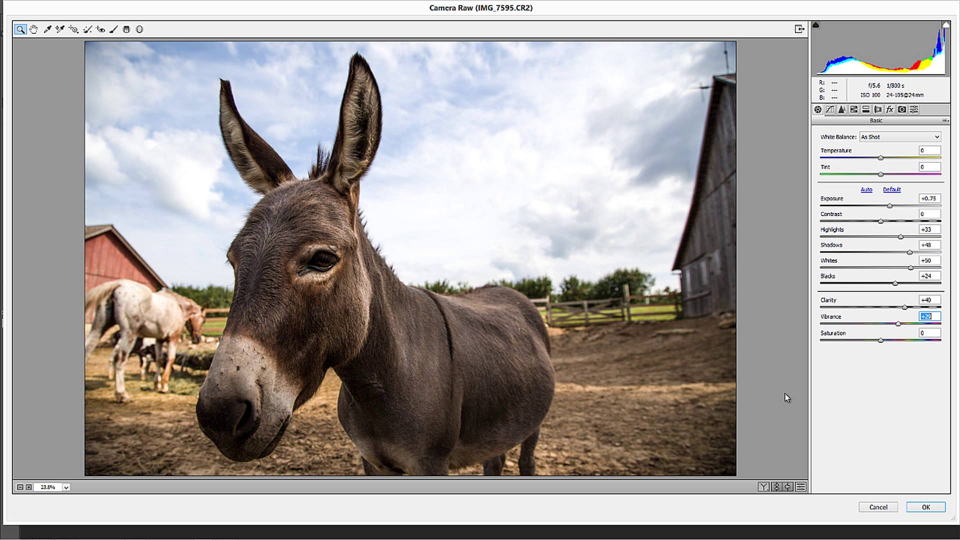
key(Up)
key(Up)
key(Return)
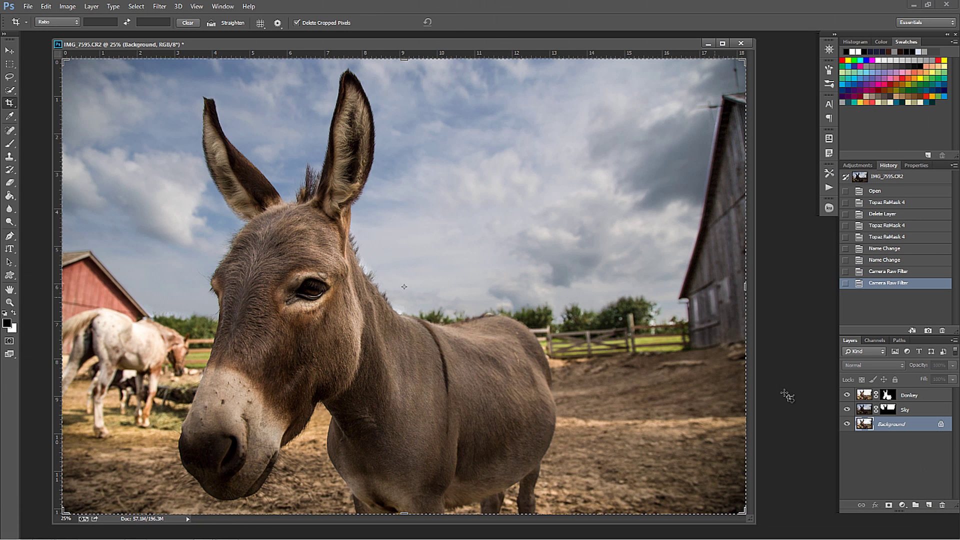
Open the Sky layer in the Camera Raw Filter and set its Exposure to +0.15.
key(alt+bracketright)
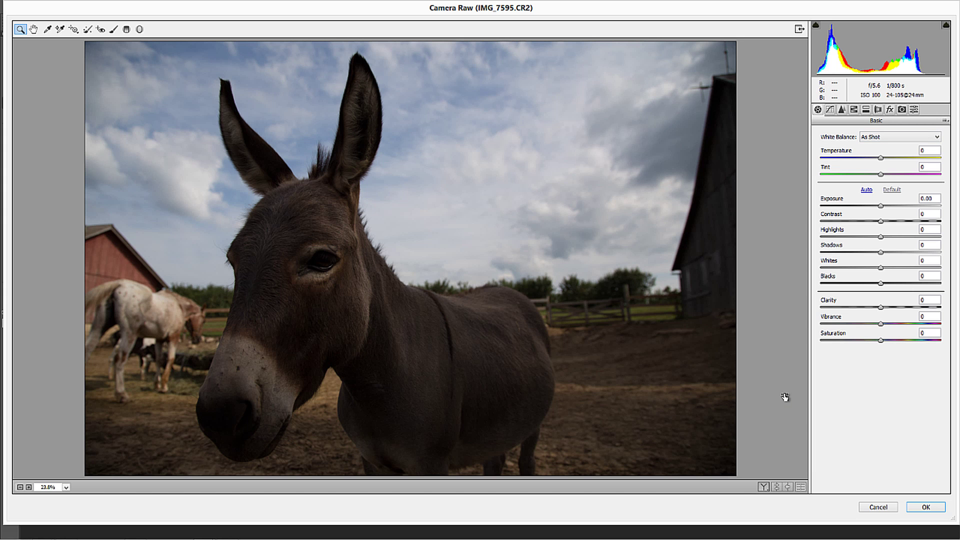
key(Up)
key(Up)
key(Up)
Cool the Sky layer's white balance to a Temperature of -11.
key(shift+Tab)
key(shift+Tab)
key(Down)
key(Down)
key(Down)
key(Down)
key(Down)
key(Down)
key(Down)
key(Down)
key(Down)
key(Down)
key(Down)
key(Down)
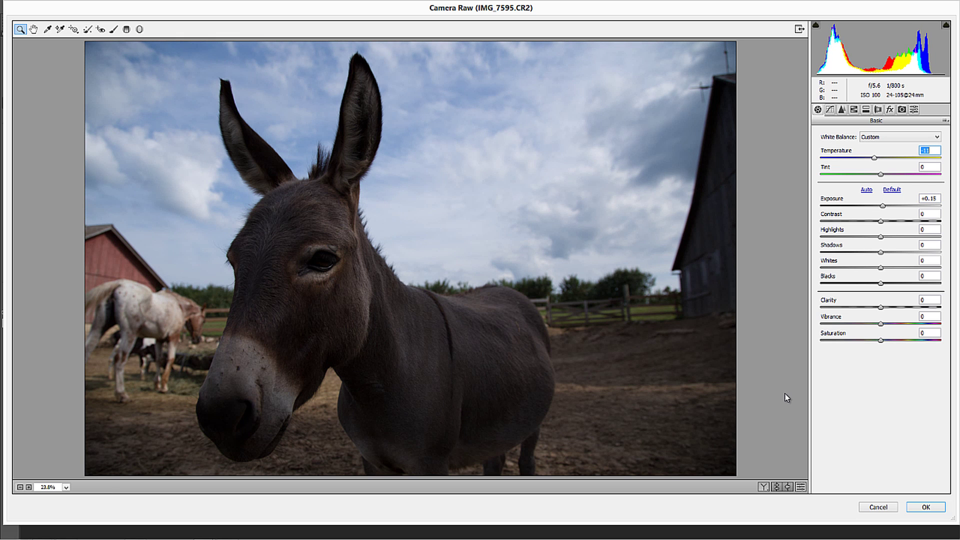
key(Up)
Raise the Sky layer's Highlights to +41.
key(Tab)
key(Tab)
key(Tab)
key(Tab)
key(shift+Up)
key(shift+Up)
key(shift+Up)
key(shift+Up)
key(Up)
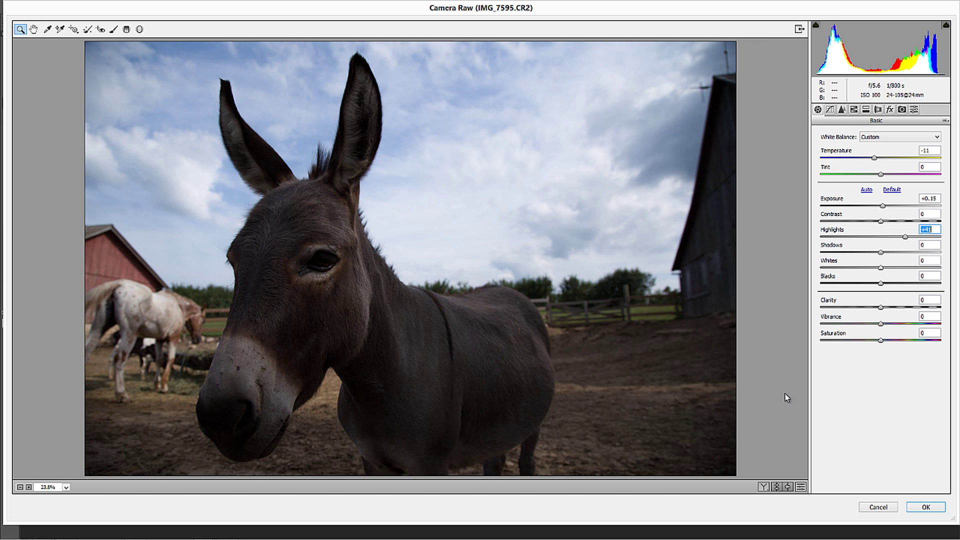
Increase the Sky layer's Whites to +31.
key(Tab)
key(Tab)
key(Up)
key(Up)
key(Up)
key(Up)
key(Up)
key(Up)
key(Up)
key(Up)
key(Up)
key(Up)
key(Up)
key(Up)
key(Up)
key(Up)
key(Up)
key(Up)
key(Up)
key(Up)
key(Up)
key(Up)
key(Up)
key(Up)
key(Up)
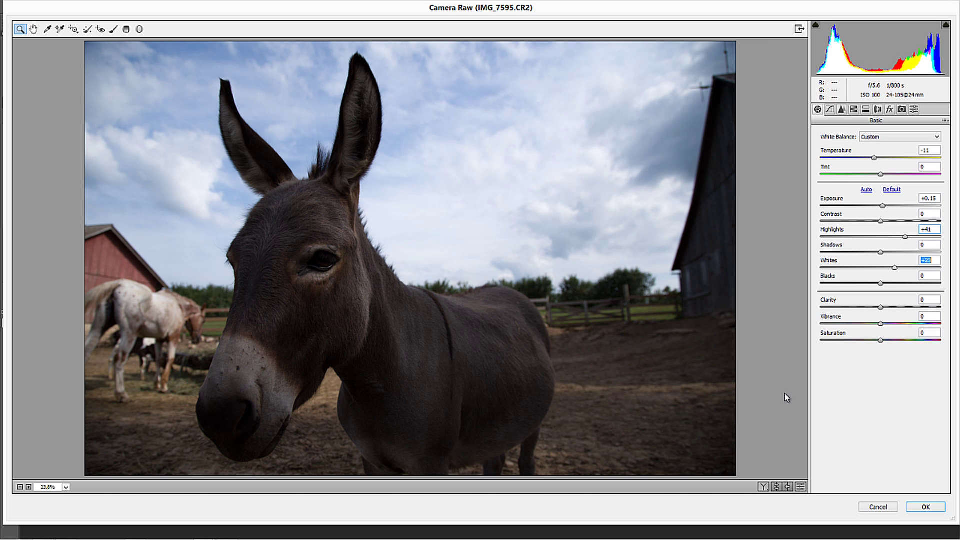
key(Up)
key(Up)
key(Up)
key(Up)
key(Up)
key(Up)
key(Up)
key(Up)
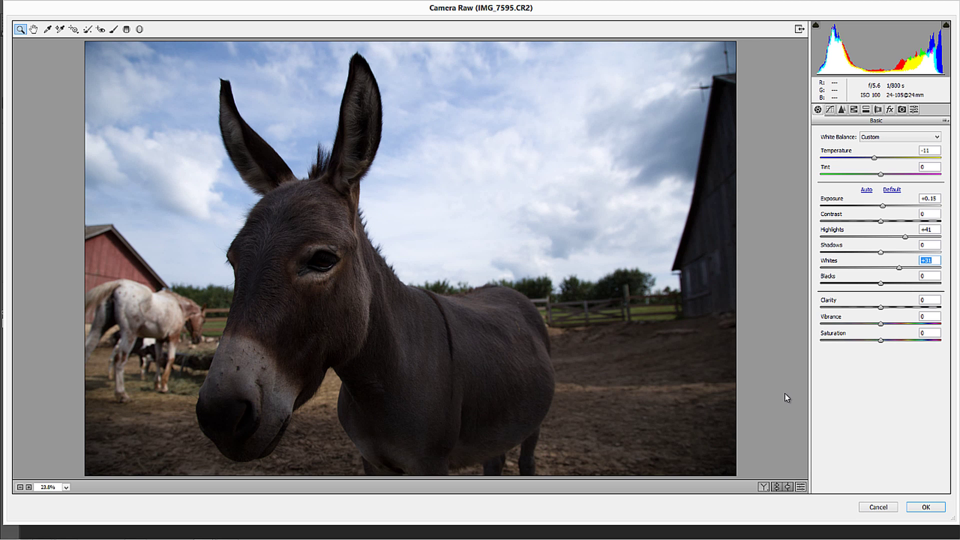
Cool the Sky layer's white balance further to a Temperature of -15.
key(shift+Tab)
key(shift+Tab)
key(shift+Tab)
key(shift+Tab)
key(shift+Tab)
key(shift+Tab)
key(Down)
key(Down)
key(Down)
key(Down)
key(Down)
key(Down)
key(Down)
key(Down)
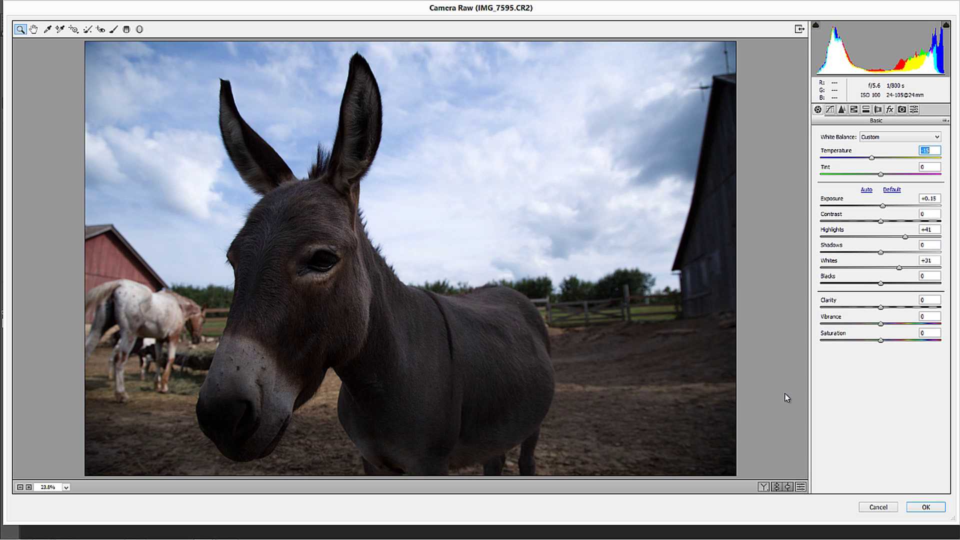
Warm the Sky layer's white balance to a Temperature of -10.
key(Up)
key(Up)
key(Up)
key(Up)
key(Up)
key(Up)
key(Up)
key(Up)
key(Up)
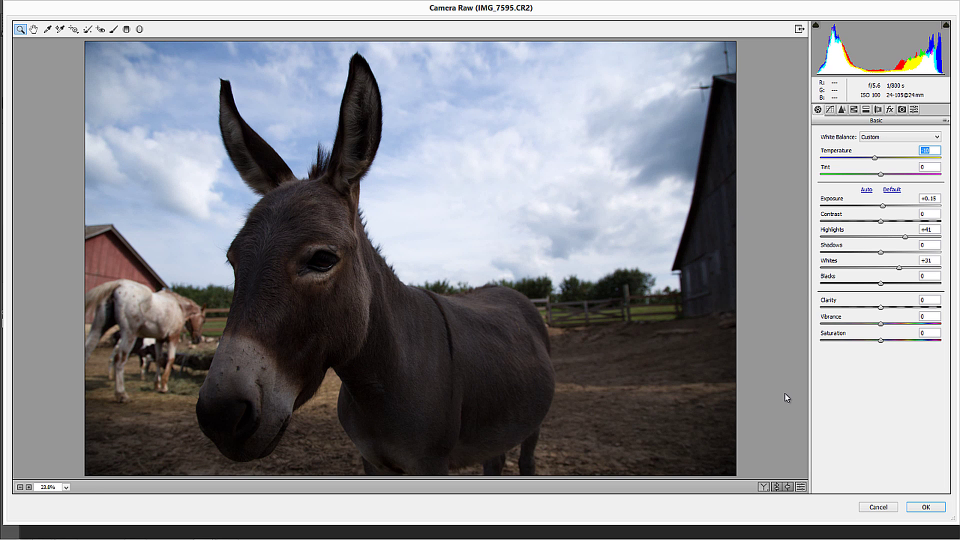
Test a higher Clarity on the Sky layer and bring it back to 0.
key(Tab)
key(Tab)
key(Tab)
key(Tab)
key(Tab)
key(Tab)
key(Tab)
key(Tab)
key(Up)
key(Up)
key(Up)
key(Up)
key(Up)
key(Up)
key(Up)
key(Up)
key(Up)
key(Up)
key(Up)
key(Up)
key(Up)
key(Up)
key(Up)
key(Up)
key(Up)
key(Up)
key(Up)
key(Up)
text(44)
key(Return)
key(Down)
key(Down)
key(Down)
key(Down)
key(Down)
key(Down)
key(Down)
key(Down)
key(Down)
key(Down)
key(Down)
key(Down)
key(Down)
key(Down)
key(Down)
key(Down)
key(Down)
key(Down)
key(Down)
key(Down)
key(Down)
key(Down)
key(Down)
key(Down)
key(Down)
key(Down)
key(Down)
key(Down)
key(Down)
key(Down)
key(Down)
key(Down)
key(Down)
key(Down)
key(Down)
Raise the Sky layer's Vibrance to +17.
key(Tab)
key(Up)
key(Up)
key(Up)
key(Up)
key(Up)
key(Up)
key(Up)
key(Up)
key(Up)
key(Up)
key(Up)
key(Up)
key(Up)
key(Up)
key(Up)
key(Up)
key(Up)
key(Up)
key(Up)
key(Up)
key(Down)
key(Down)
key(Down)
key(Down)
key(Down)
key(Down)
key(Down)
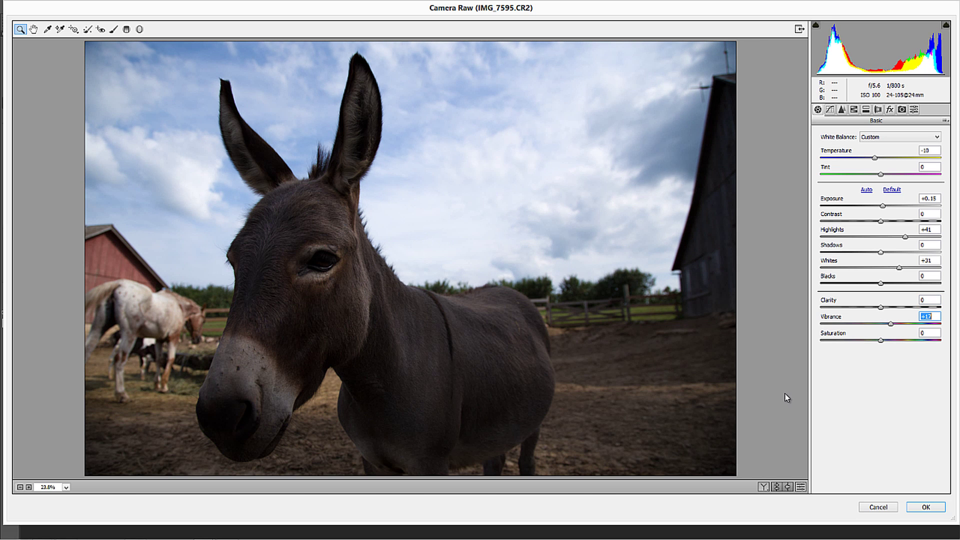
Brighten the Sky layer's Shadows to +28.
key(shift+Tab)
key(shift+Tab)
key(shift+Tab)
key(shift+Tab)
key(Down)
key(Down)
key(Down)
key(Up)
key(Up)
key(Up)
key(Up)
key(Up)
key(Up)
key(Up)
key(Up)
key(Up)
key(Up)
key(Up)
key(Up)
key(Up)
key(Up)
key(Up)
key(Up)
key(Up)
key(Up)
key(Up)
key(Up)
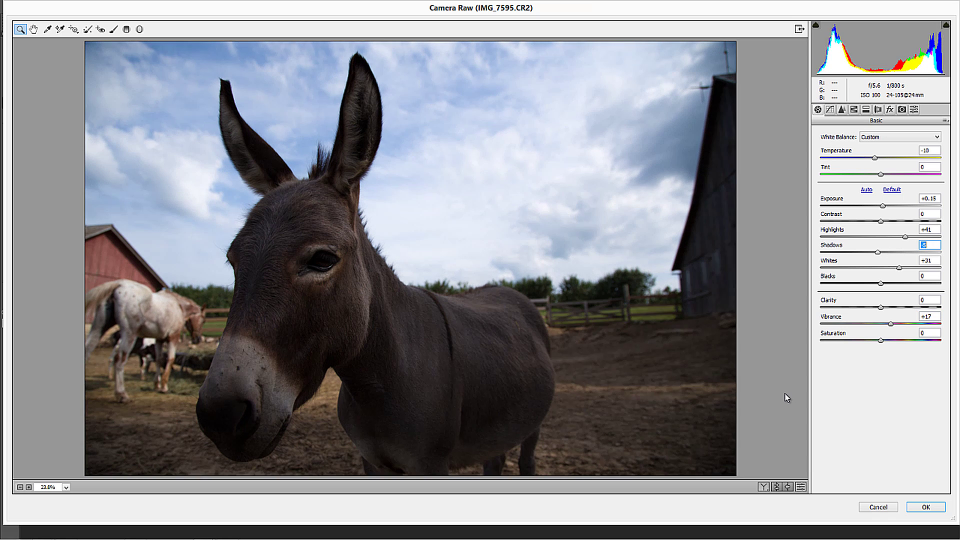
Increase the Sky layer's Whites to +33 and apply the Camera Raw Filter.
key(Tab)
key(Up)
key(Up)
key(Up)
key(Up)
key(Up)
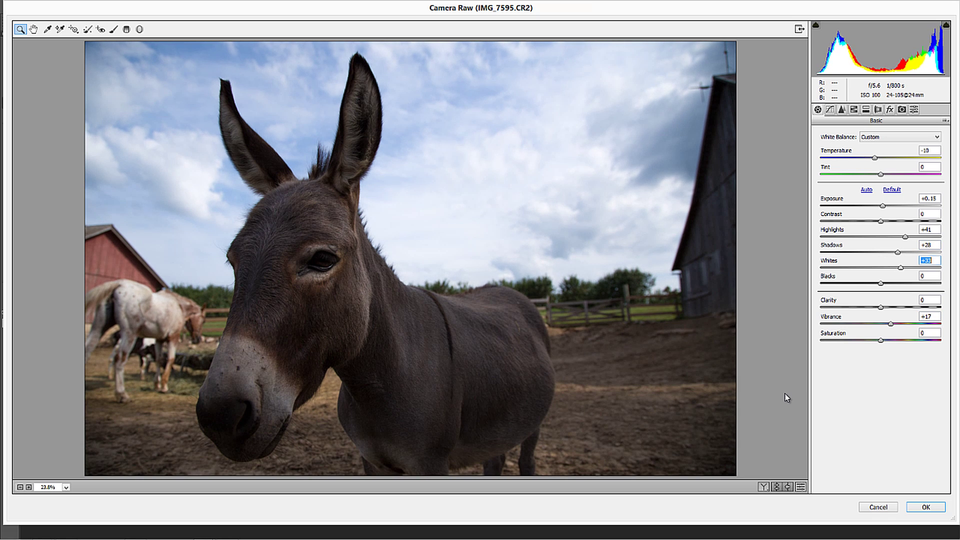
key(Return)
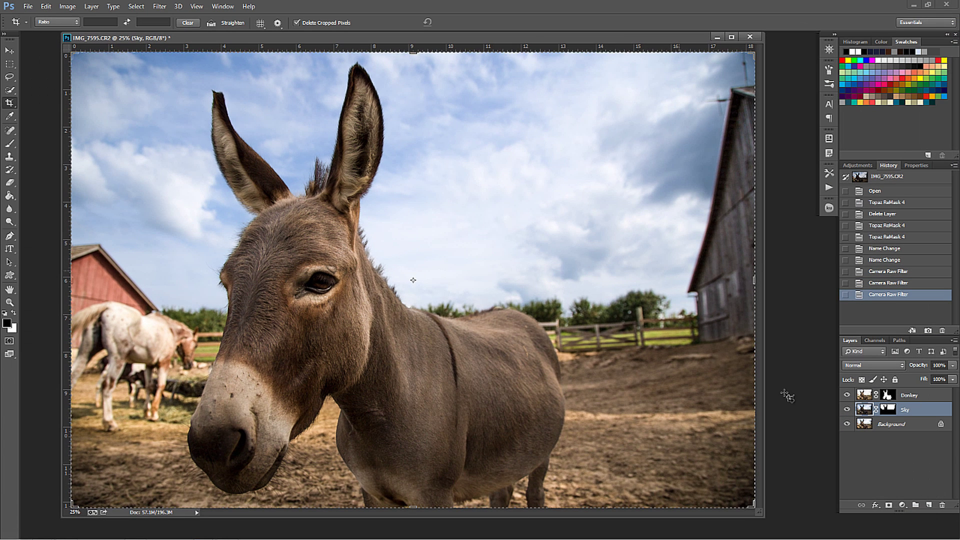
Revert the photo to its original state for comparison and restore the edited version.
key(F12)
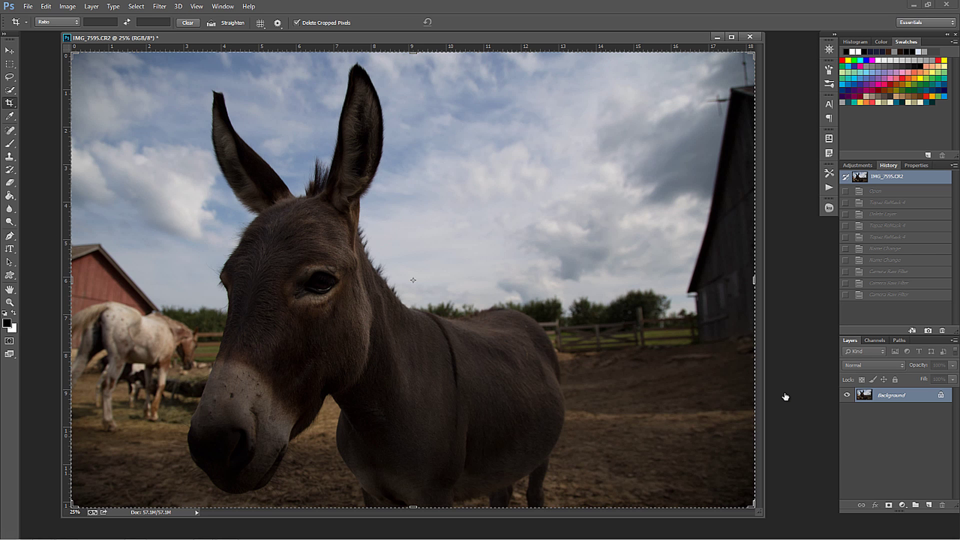
key(ctrl+z)
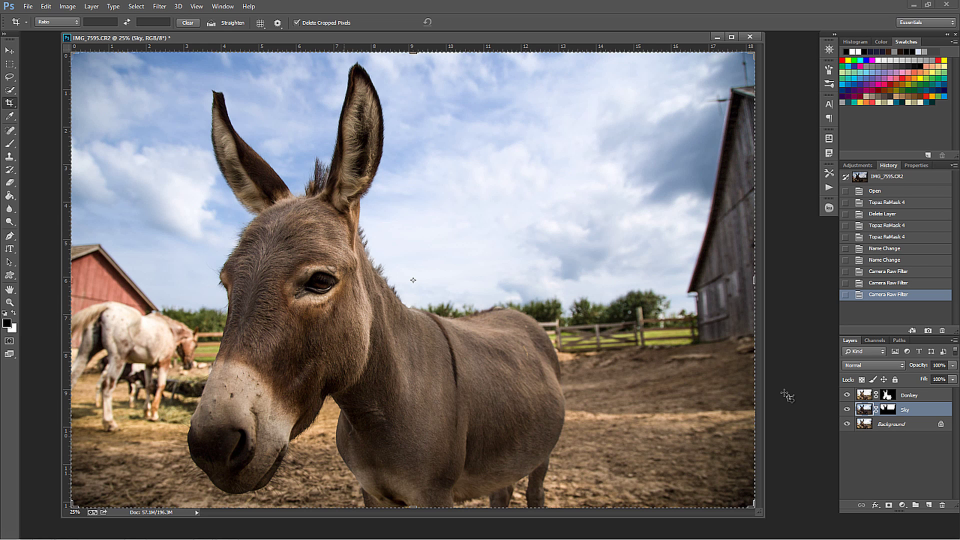
Select the Donkey layer and open it in Topaz Detail 3.
key(alt+bracketright)
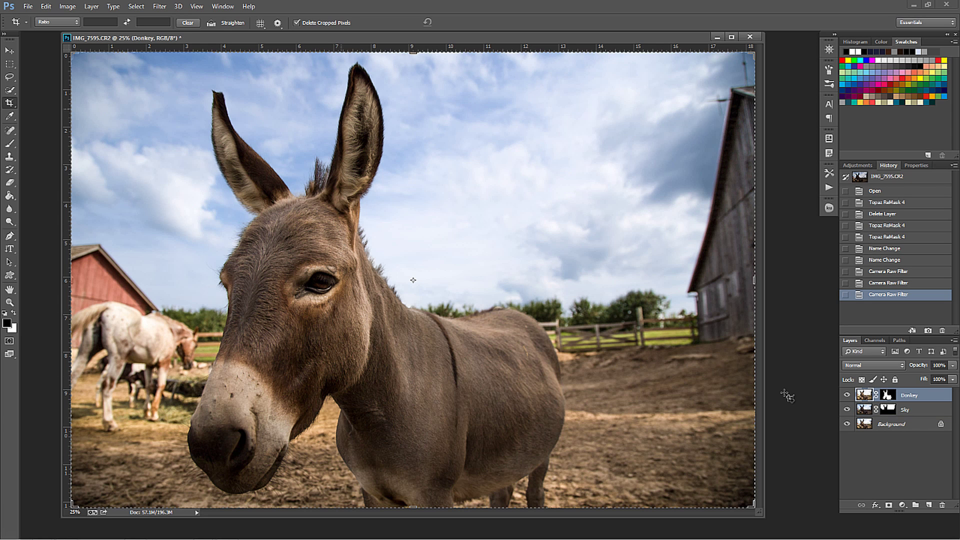
key(alt+v)
mouse_move(220, 216)
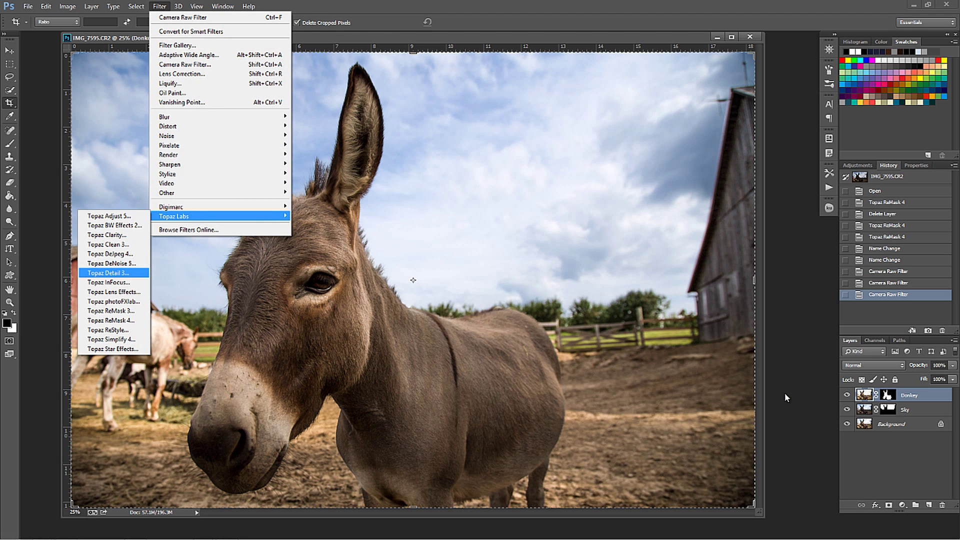
key(Return)
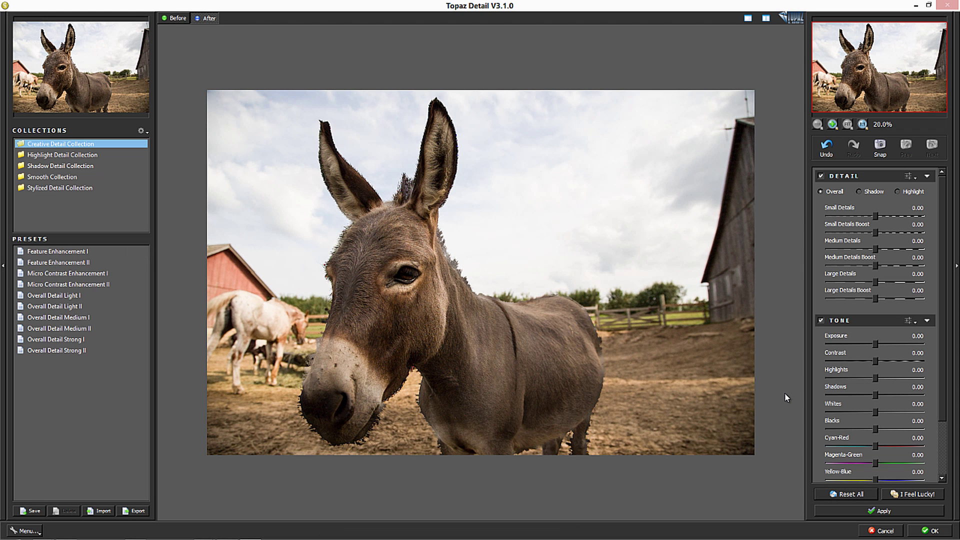
Set the donkey's overall Small Details to 0.26.
key(ctrl+plus)
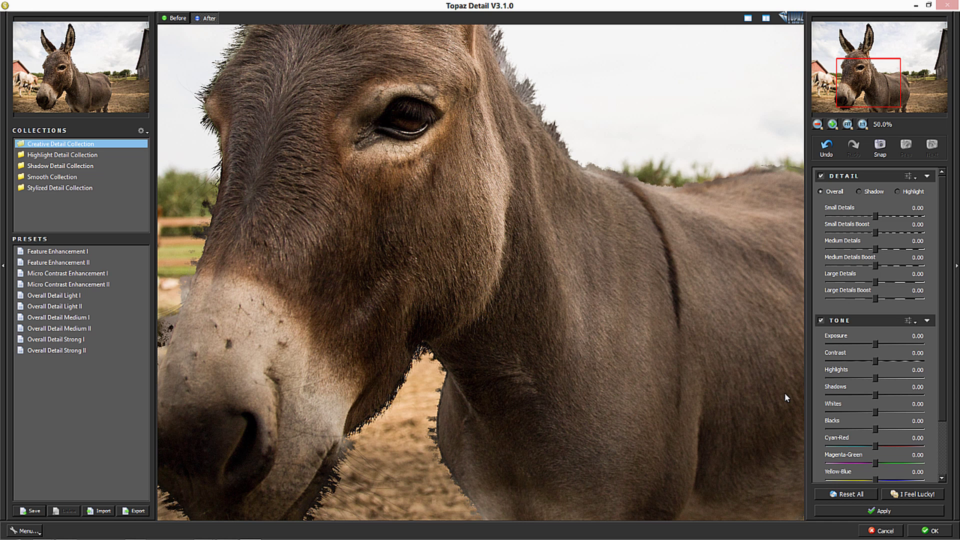
key(Right)
key(Right)
Adjust the donkey's overall Small Details Boost to -0.06.
key(Tab)
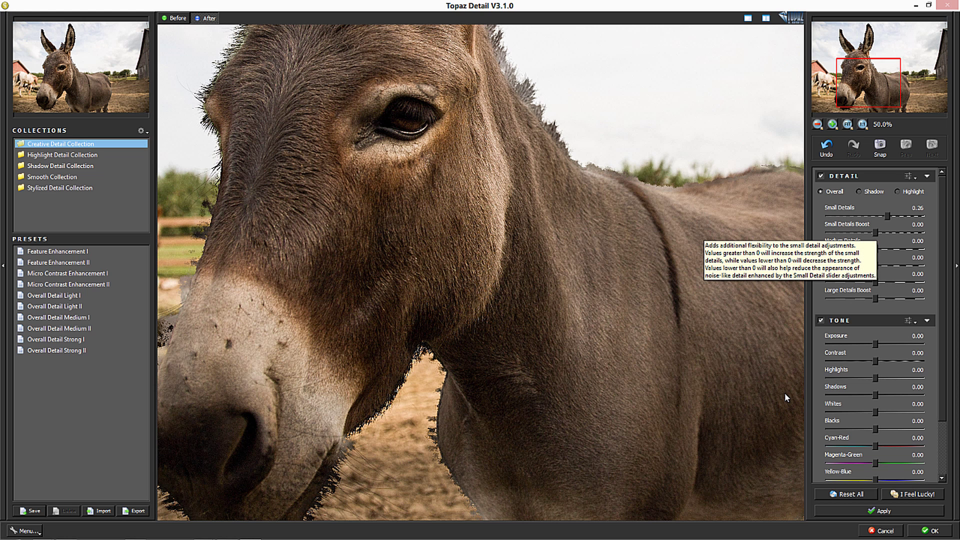
key(Right)
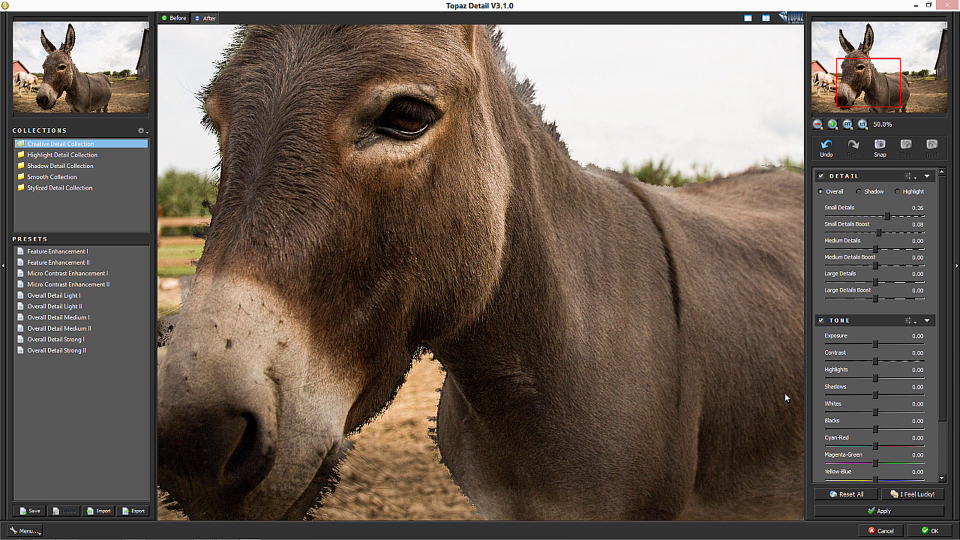
key(Right)
key(Right)
key(Left)
key(Left)
key(Left)
key(Left)
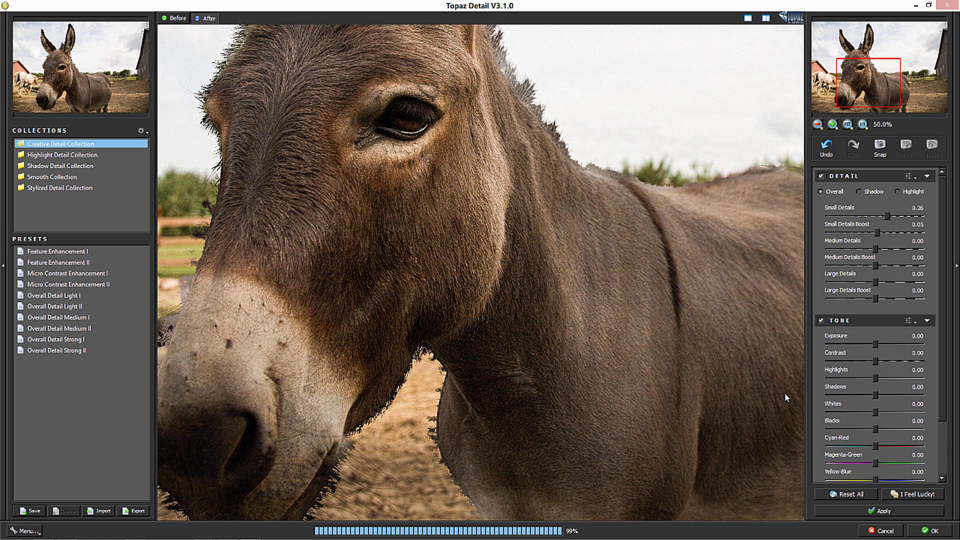
key(Left)
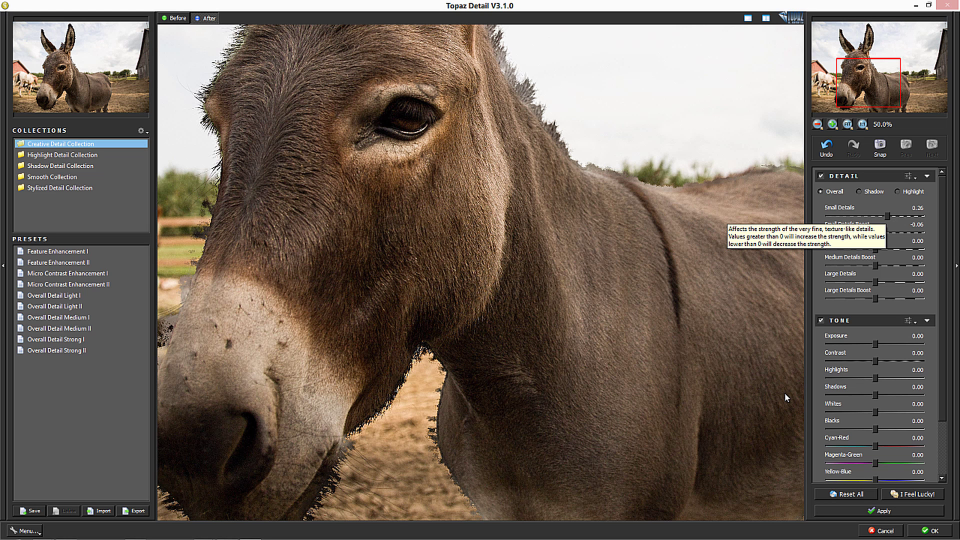
Increase the donkey's overall Small Details to 0.32.
key(Right)
key(Right)
key(Left)
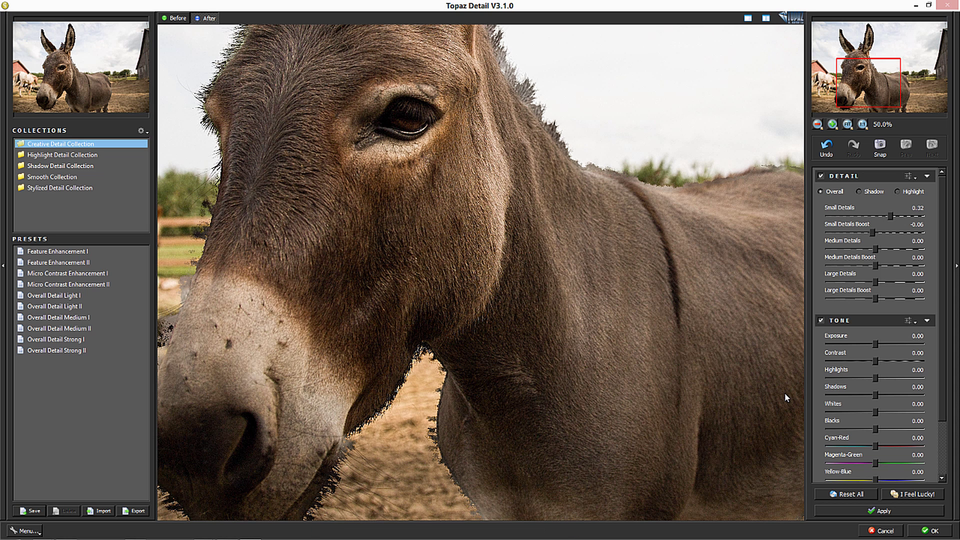
Set the donkey's overall Medium Details to 0.29, Medium Details Boost to -0.04, Large Details to 0.06 and Large Details Boost to -0.11.
key(Right)
key(Right)
key(Right)
key(Right)
key(Right)
key(Left)
key(Right)
key(Right)
key(Right)
key(Right)
key(Left)
key(Left)
key(Left)
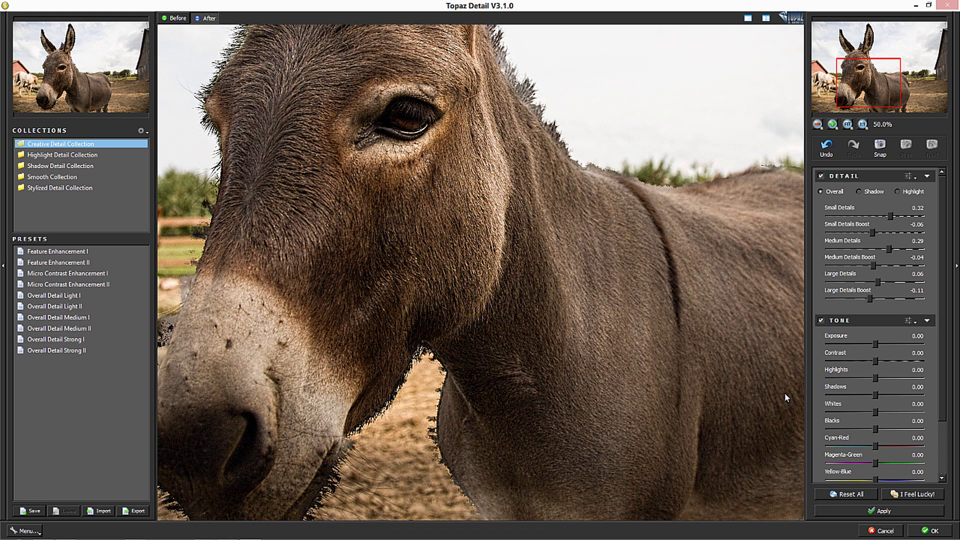
Finish the Topaz Detail adjustments, apply them to the Donkey layer and compare the photo with and without the filter.
key(Left)
key(Left)
key(Left)
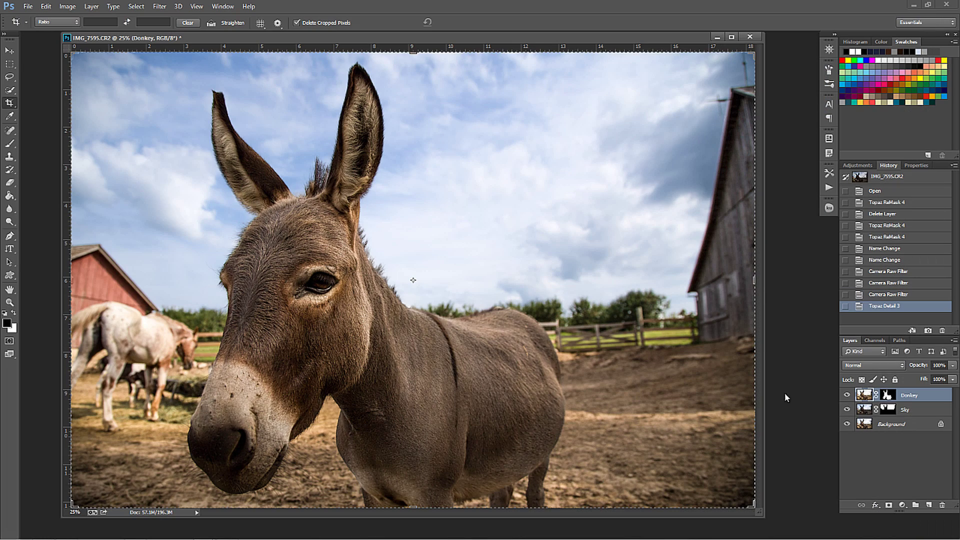
key(ctrl+z)
key(ctrl+z)
Create a new layer above the Donkey layer and fill it with 50% gray.
key(ctrl+shift+alt+n)
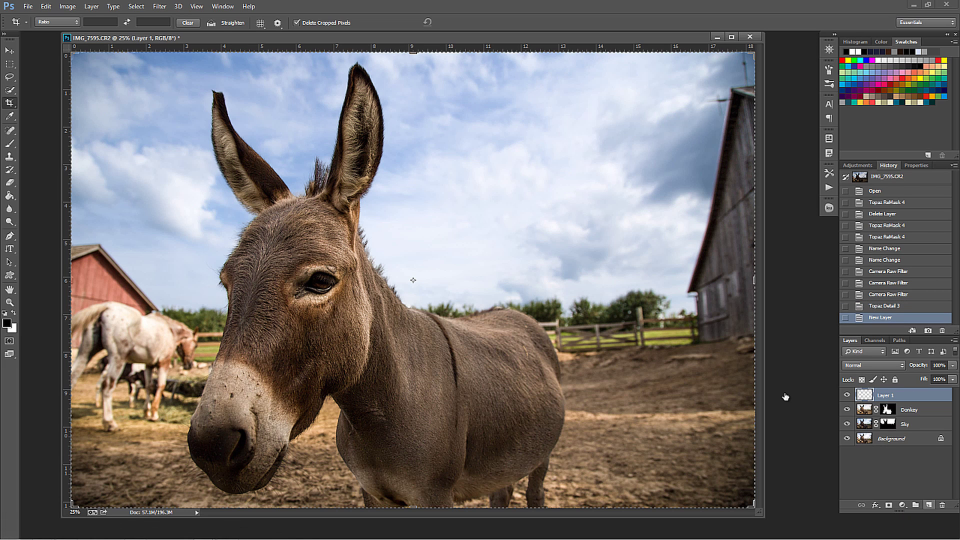
key(shift+F5)
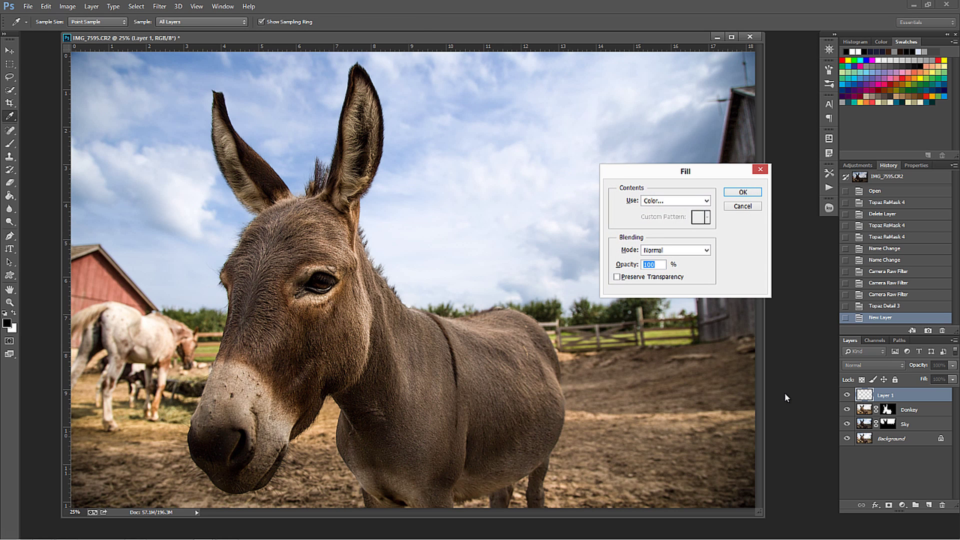
key(alt+u)
key(alt+Down)
key(Down)
key(Down)
key(Down)
key(Down)
key(Down)
key(Down)
key(Return)
key(alt+Down)
key(Down)
key(Return)
key(Return)
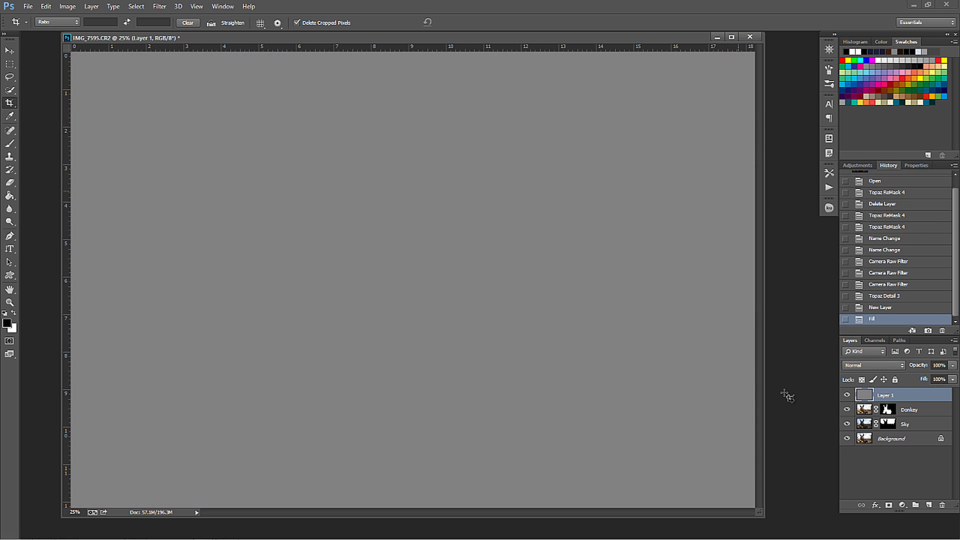
Change the gray layer's blending mode to Soft Light.
key(alt+Down)
key(Down)
key(Down)
key(Down)
key(Down)
key(Down)
key(Down)
key(Down)
key(Down)
key(Down)
key(Down)
key(Down)
key(Down)
key(Down)
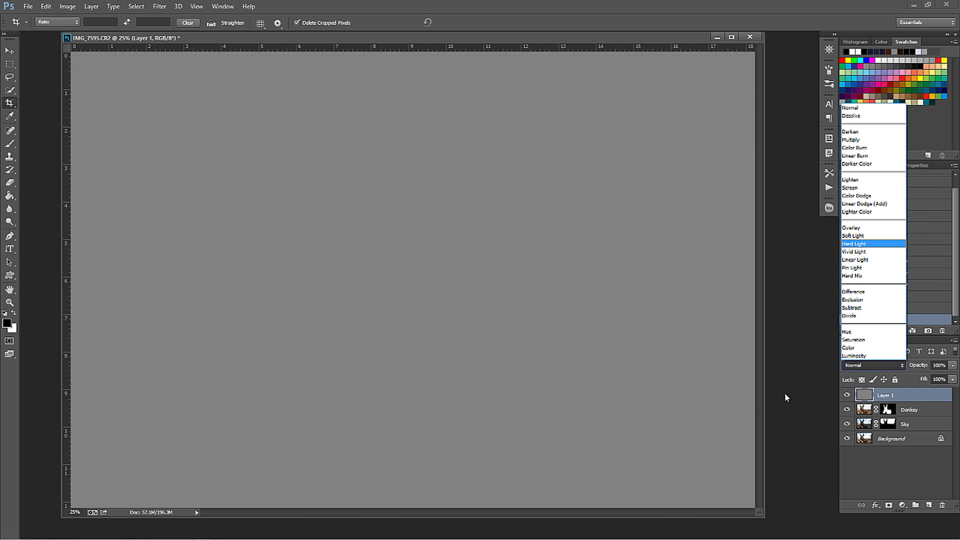
key(Return)
Dodge and burn the donkey on the gray layer at 12% midtone exposure, reducing the brush to 250 px for the finer areas.
key(o)
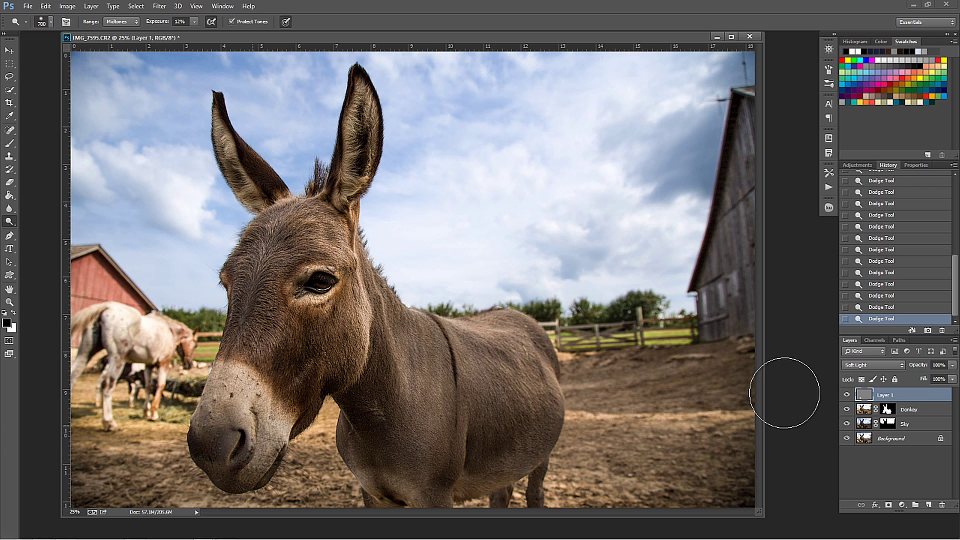
key(bracketleft)
key(bracketleft)
key(bracketleft)
key(bracketleft)
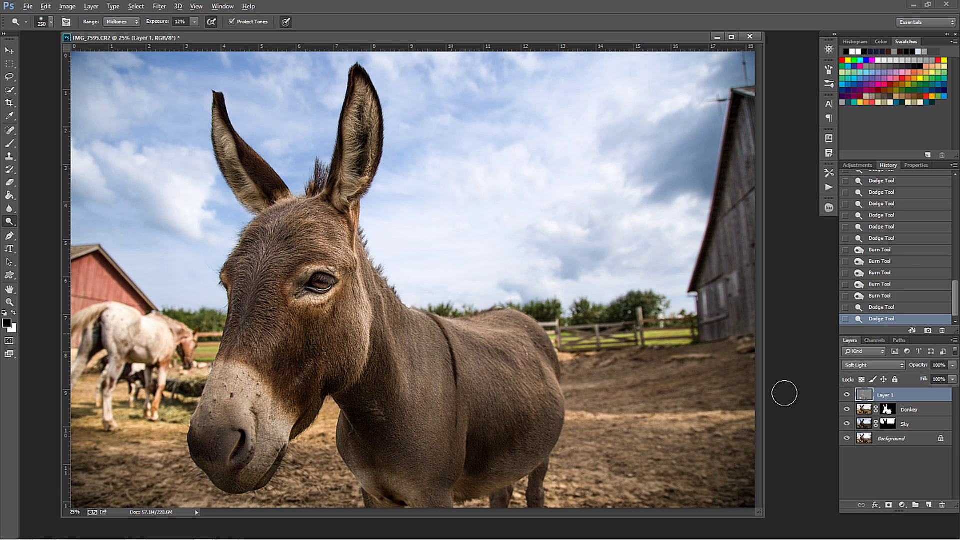
click(785, 394)
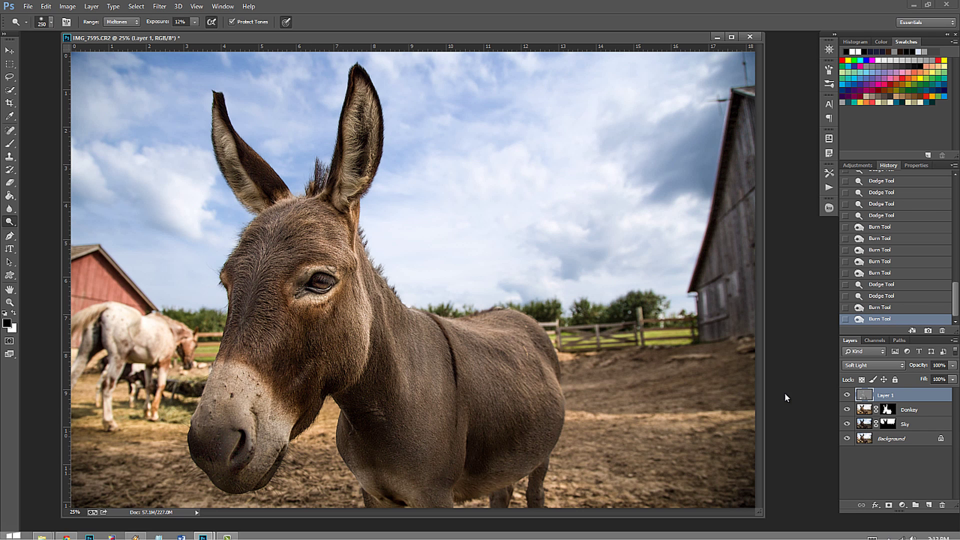
Toggle the gray layer's visibility repeatedly to compare the photo with and without the dodging and burning.
key(ctrl+comma)
key(ctrl+comma)
key(ctrl+comma)
key(ctrl+comma)
key(ctrl+comma)
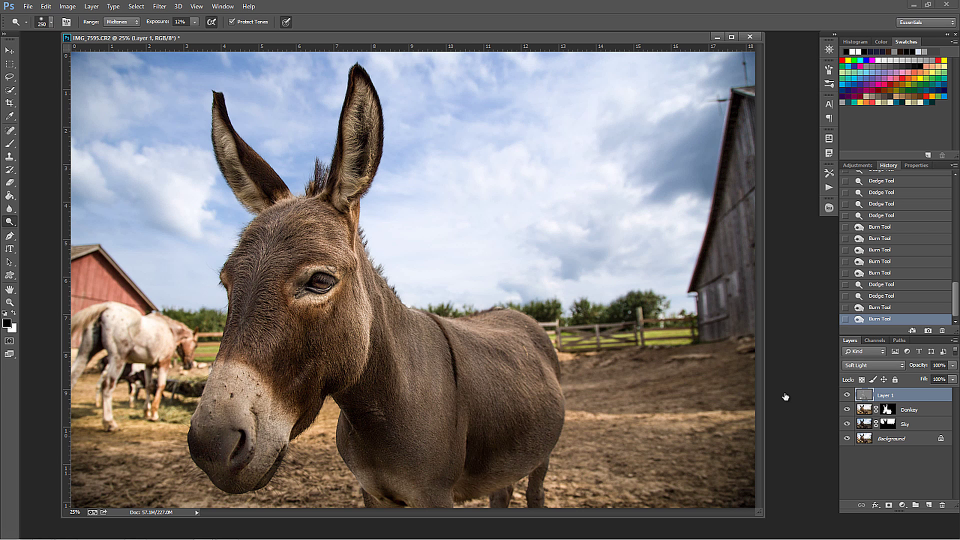
key(ctrl+comma)
key(ctrl+comma)
key(ctrl+comma)
key(ctrl+comma)
key(ctrl+comma)
key(ctrl+z)
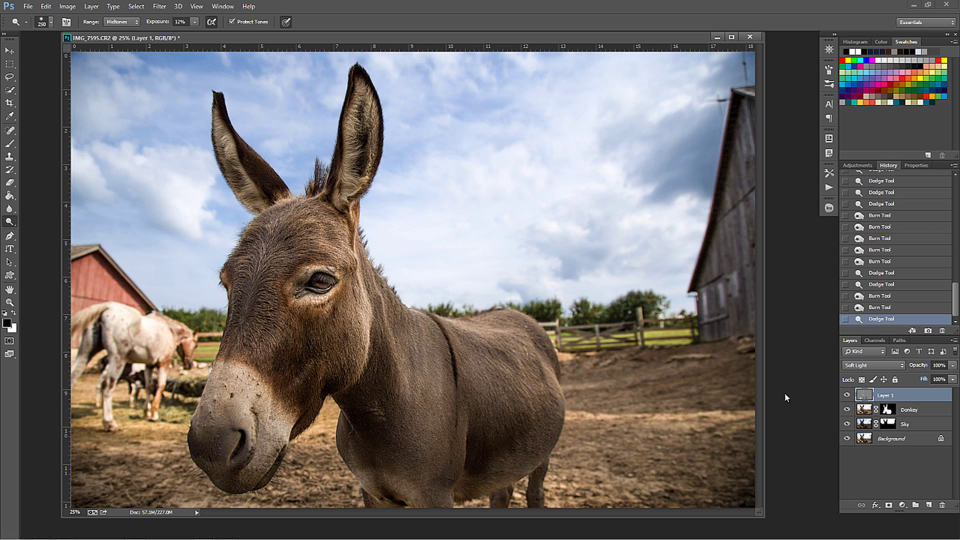
Unlink the Donkey layer's mask and make the mask the target for retouching the edge of the donkey's back.
scroll(785, 393, up, 8)
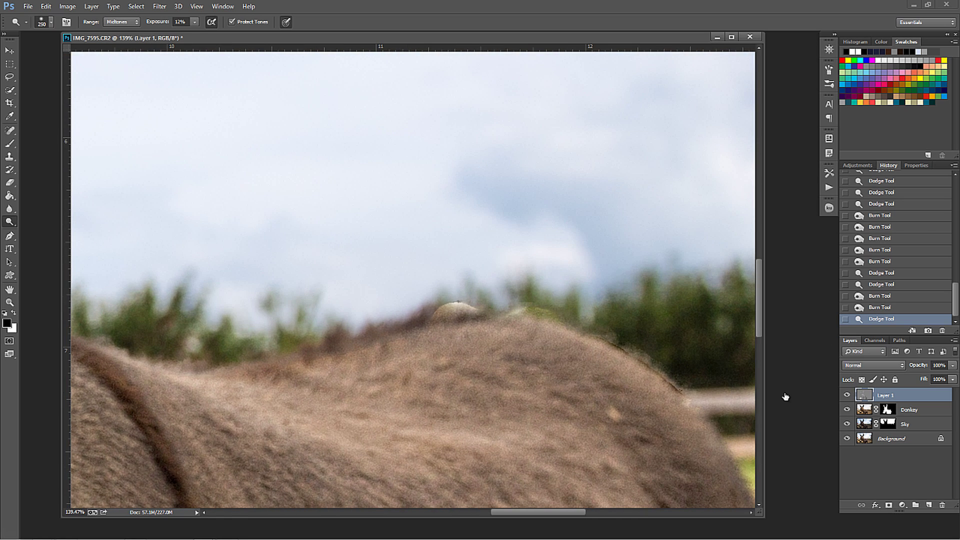
key(alt+bracketleft)
key(x)
key(ctrl+backslash)
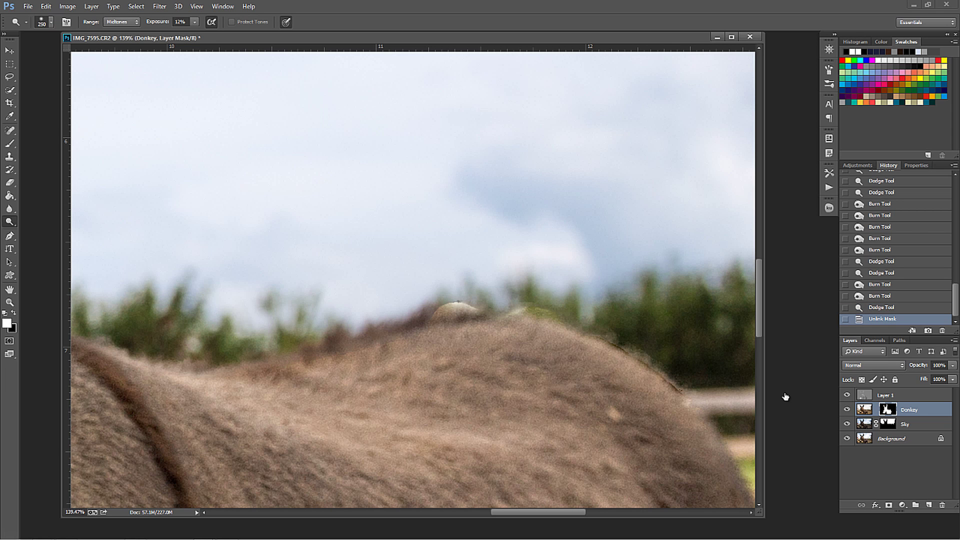
Paint black on the Donkey mask with a 40 px brush at 99% opacity over the light fringes along the donkey's back and rump.
key(bracketleft)
key(bracketleft)
key(bracketleft)
key(bracketleft)
key(bracketleft)
key(bracketleft)
key(bracketleft)
key(bracketleft)
key(bracketleft)
key(bracketleft)
key(x)
key(b)
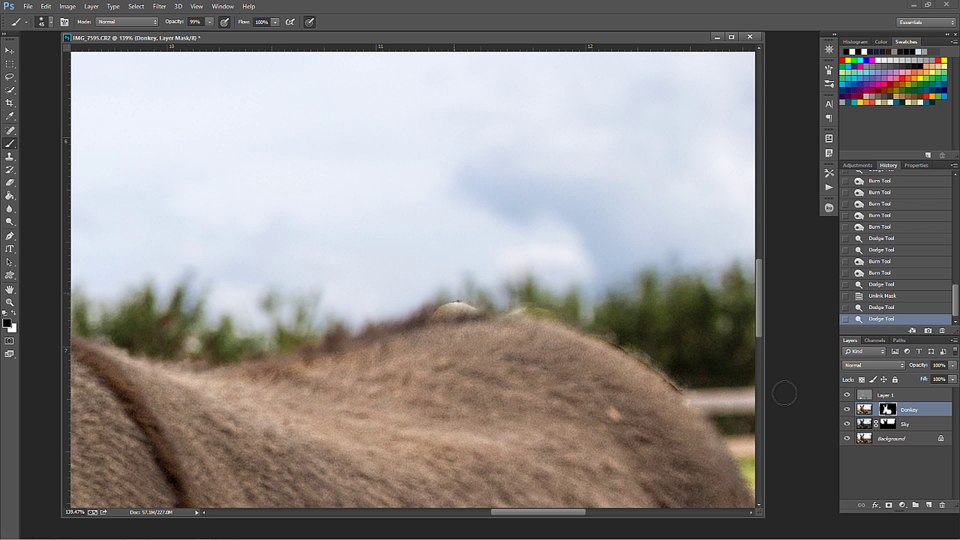
mouse_move(458, 304)
mouse_down()
mouse_move(450, 309)
mouse_move(474, 314)
mouse_move(440, 318)
mouse_up()
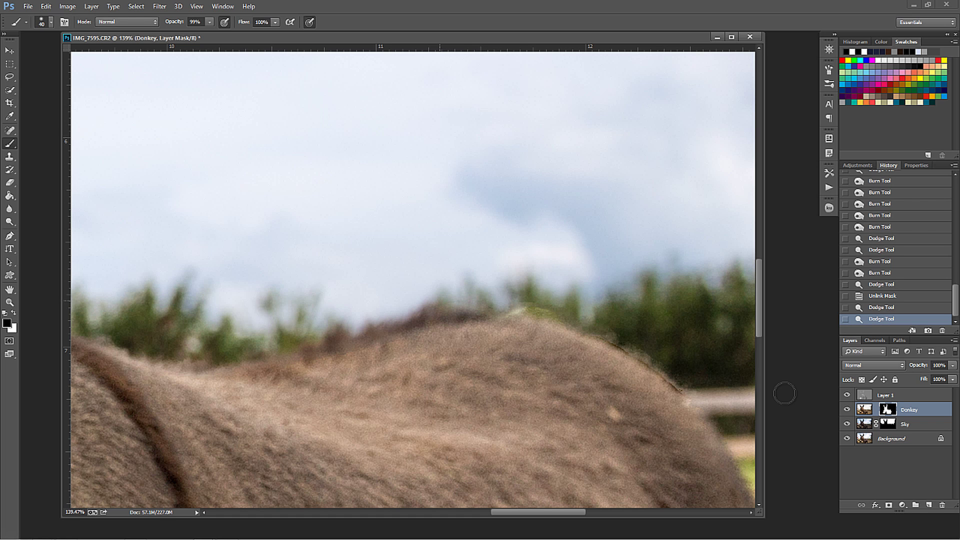
mouse_move(531, 309)
mouse_down()
mouse_move(608, 335)
mouse_move(673, 380)
mouse_up()
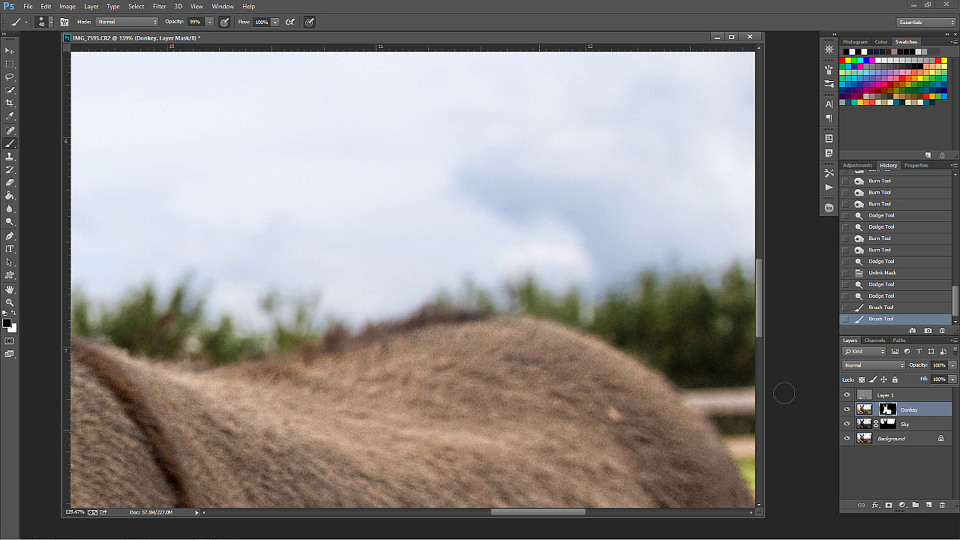
Fit the whole photo in view and compare the edited version with the original history snapshot.
key(ctrl+0)
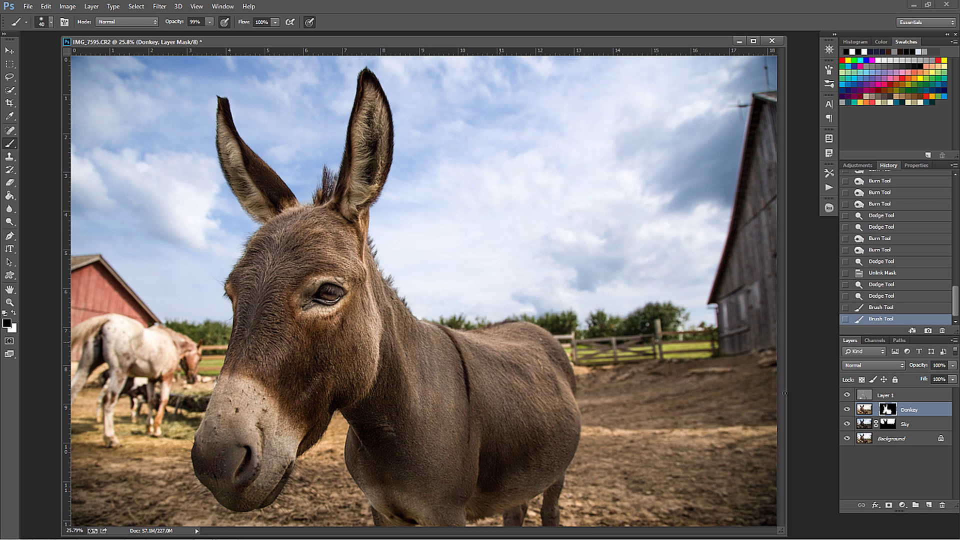
scroll(895, 248, up, 4)
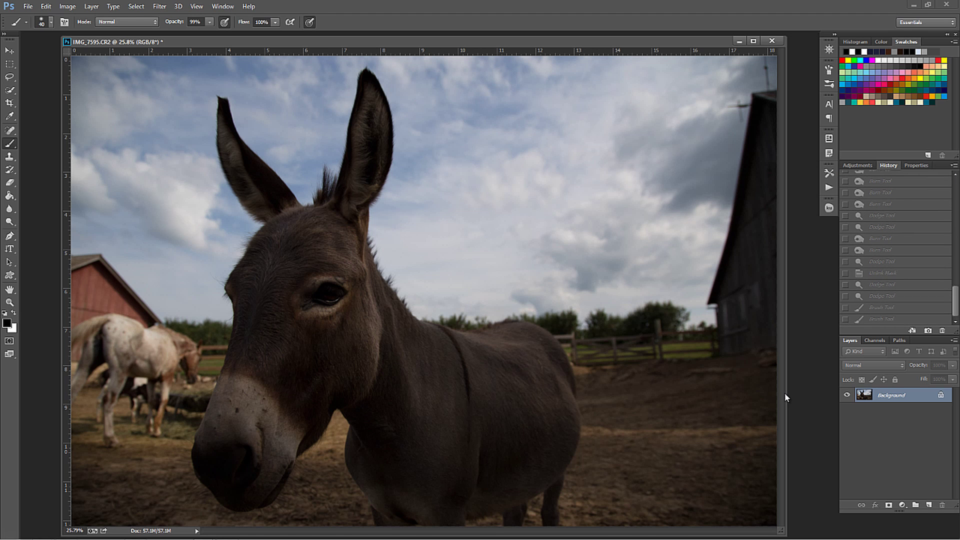
key(ctrl+z)
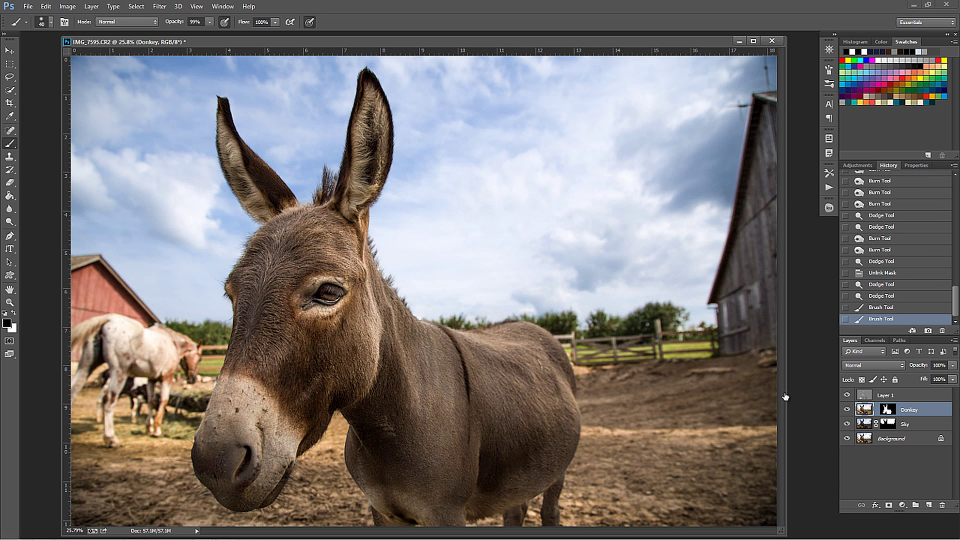